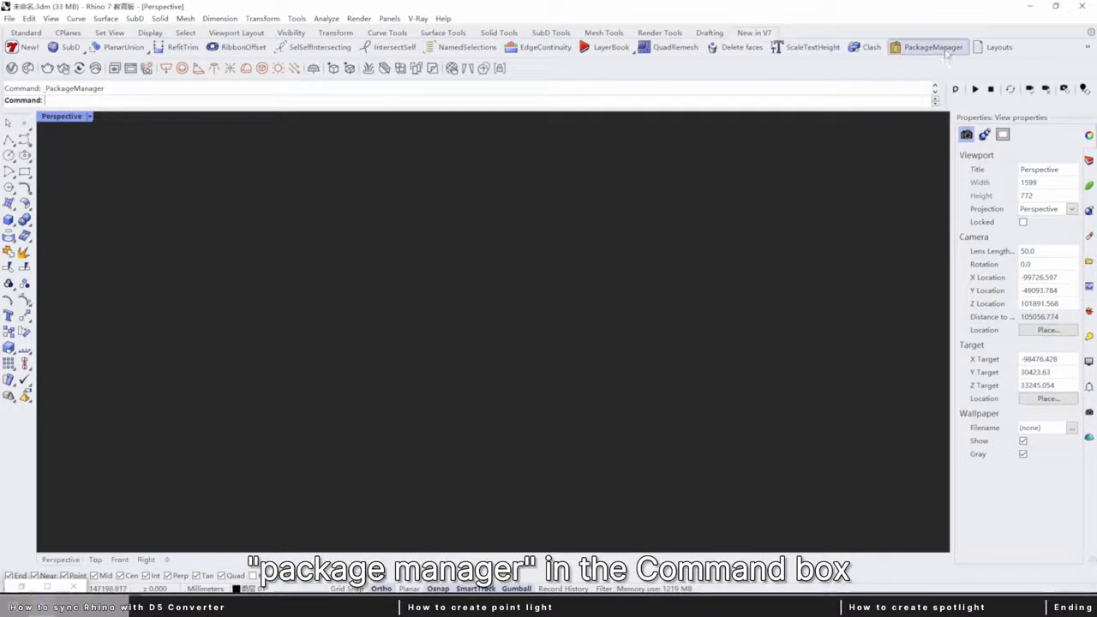
Search the online packages in the Package Manager for bubalus and select the Bubalus_GH2 plug-in.
click(933, 47)
drag(454, 149, 429, 151)
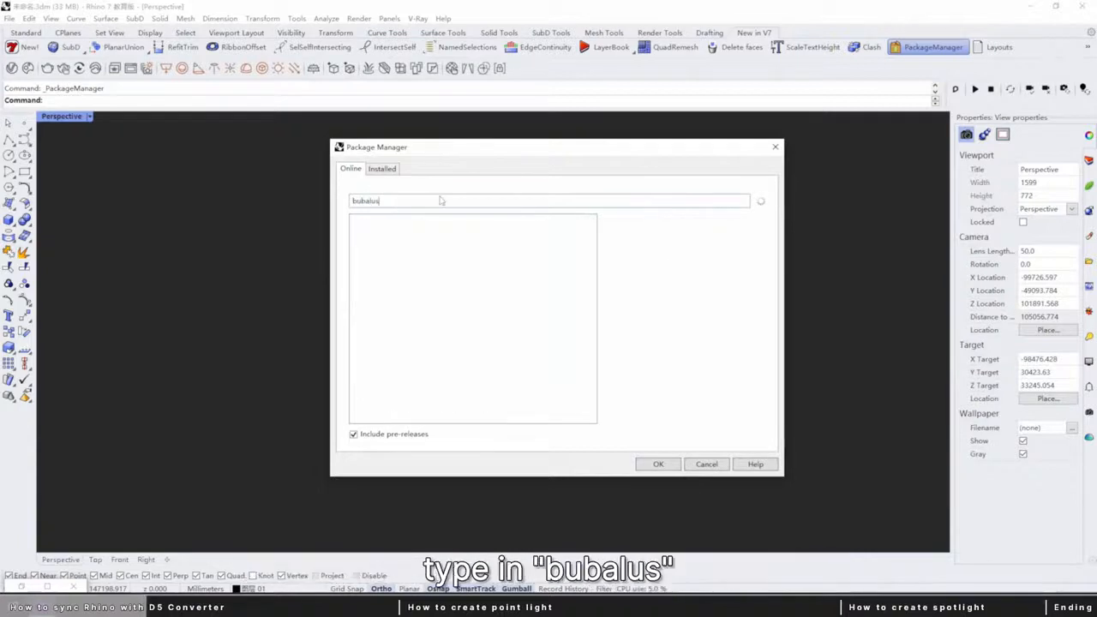
click(443, 240)
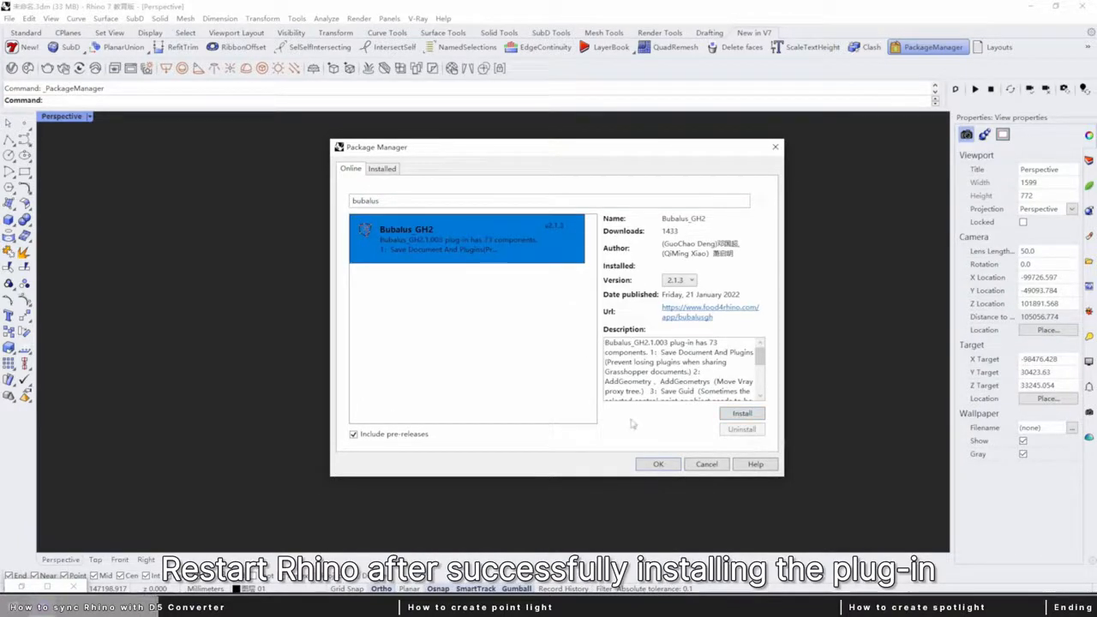
drag(613, 149, 592, 143)
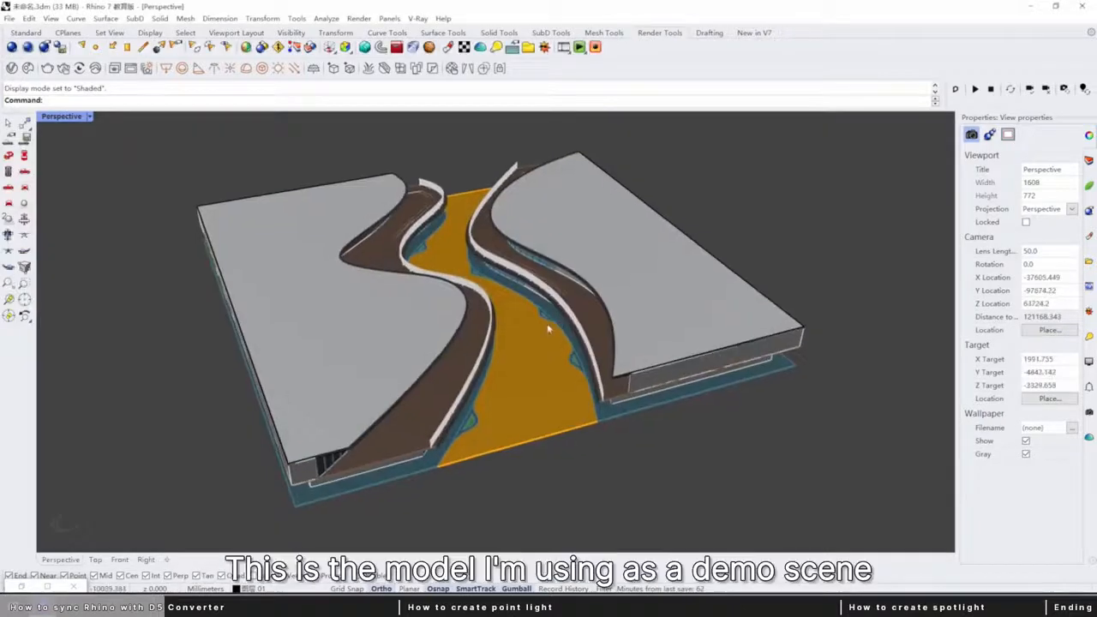
Show the demo model in Rendered display mode and examine it from different angles.
mouse_move(545, 320)
right_down()
mouse_move(550, 296)
mouse_move(514, 287)
mouse_move(529, 273)
mouse_move(492, 289)
mouse_move(455, 279)
mouse_move(451, 265)
mouse_move(472, 288)
mouse_move(466, 306)
mouse_move(507, 294)
mouse_move(517, 276)
mouse_move(556, 277)
mouse_move(487, 315)
mouse_move(448, 297)
mouse_move(595, 228)
mouse_move(547, 281)
right_up()
key(ctrl+alt+r)
scroll(517, 276, up, 6)
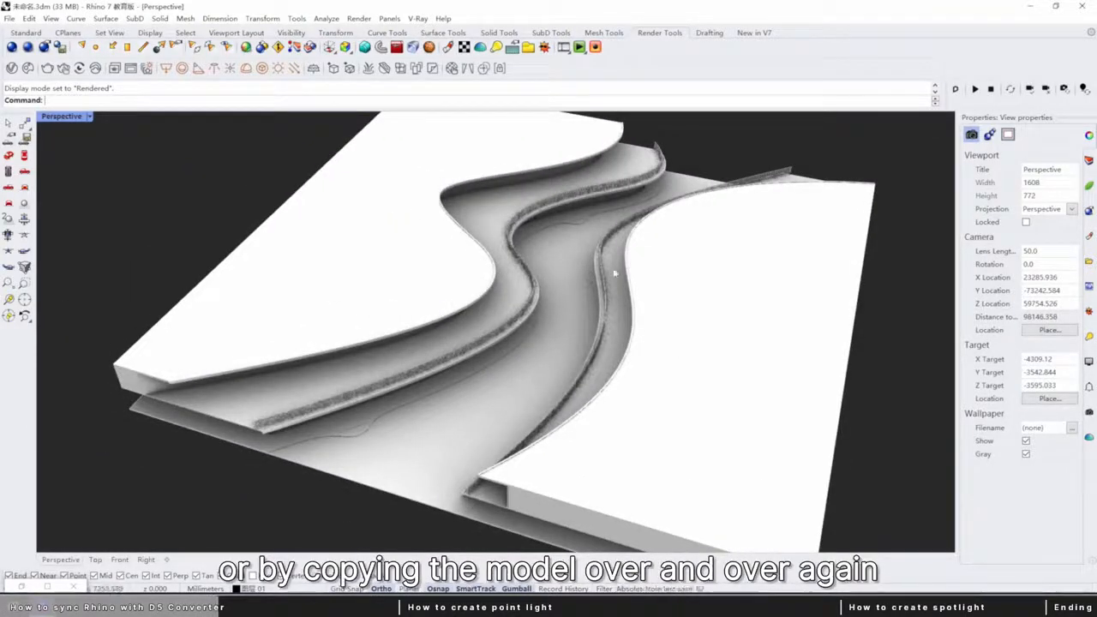
shift+right_drag(605, 301, 527, 303)
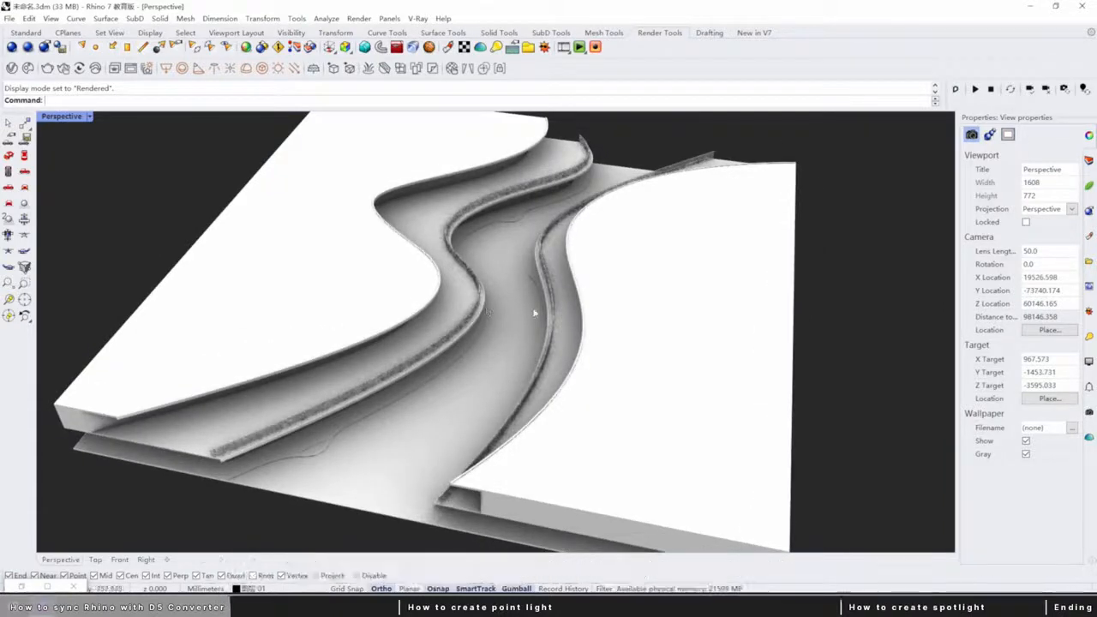
mouse_move(514, 319)
right_down()
mouse_move(523, 308)
mouse_move(513, 312)
right_up()
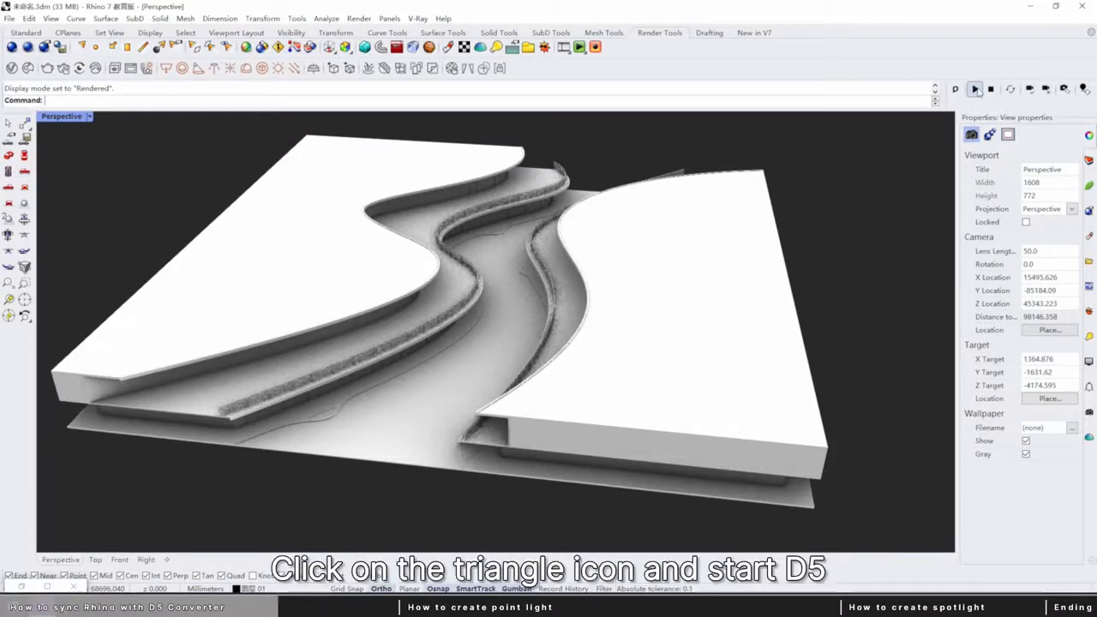
Start D5 Converter synchronisation for the model and hide the side panels in the D5 window.
click(975, 90)
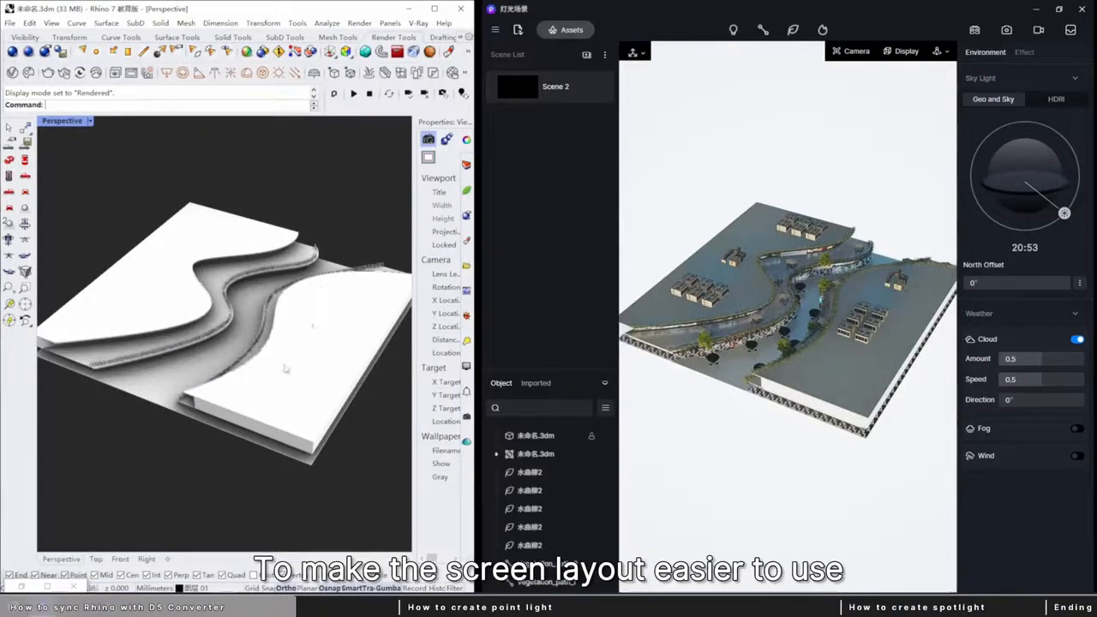
click(648, 10)
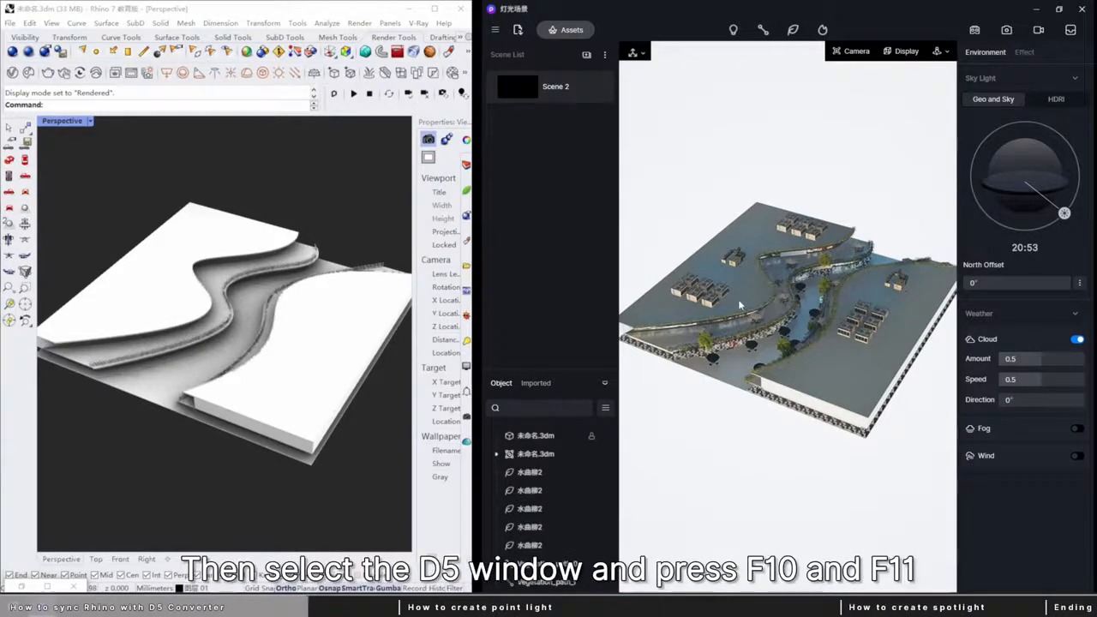
key(F10)
key(F11)
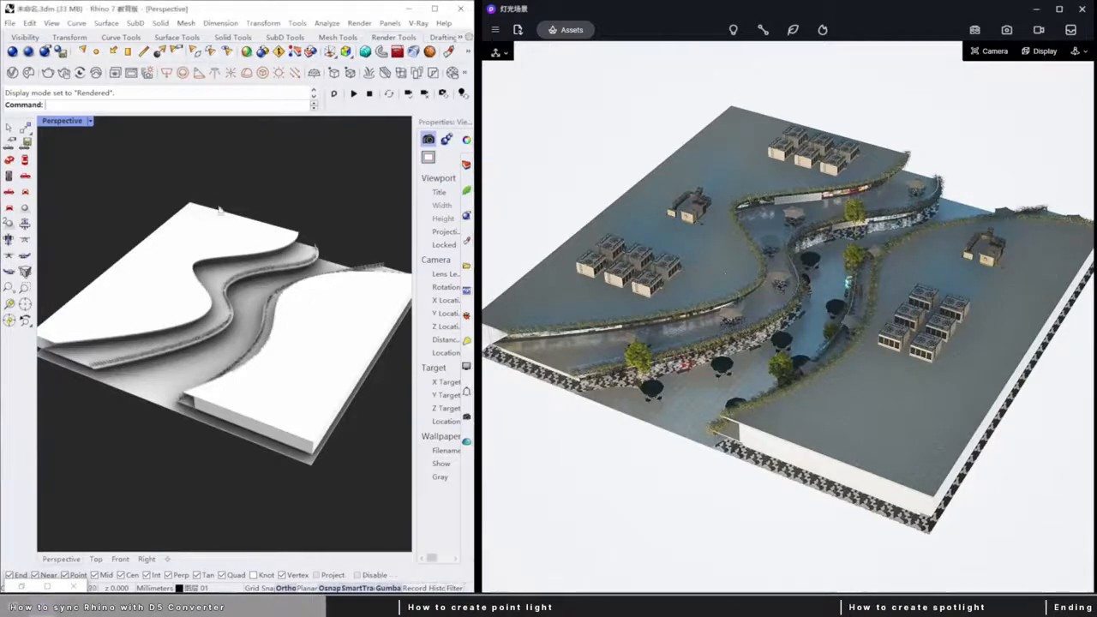
Set the Rhino viewport to Shaded display and examine how the D5 view follows its rotation and zoom.
key(ctrl+alt+s)
right_drag(271, 326, 238, 326)
scroll(238, 326, up, 6)
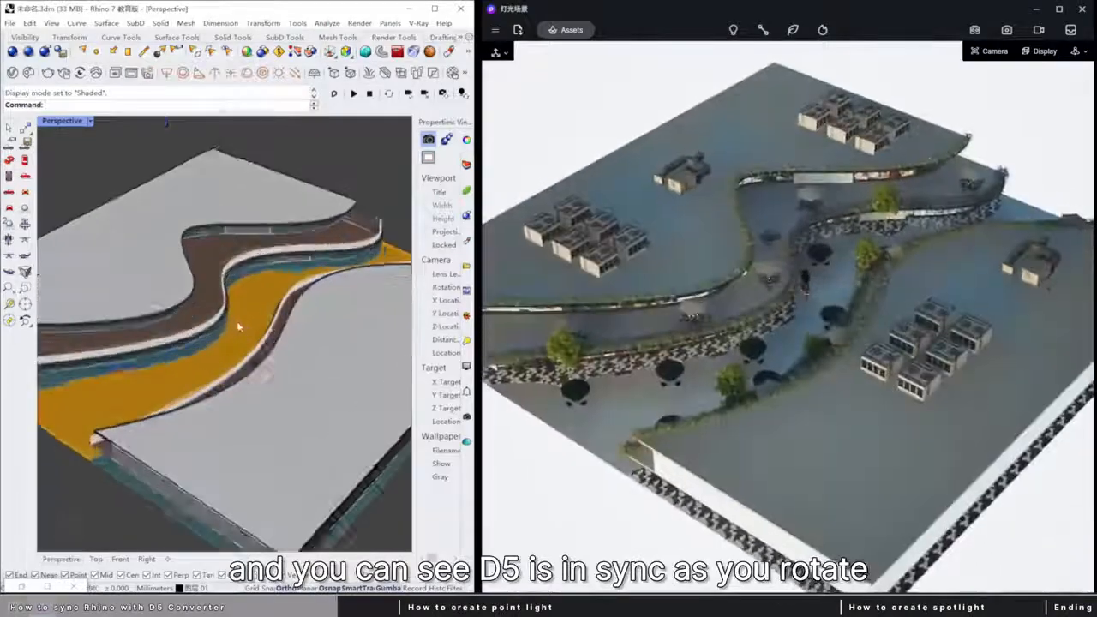
scroll(240, 328, down, 5)
scroll(241, 330, up, 9)
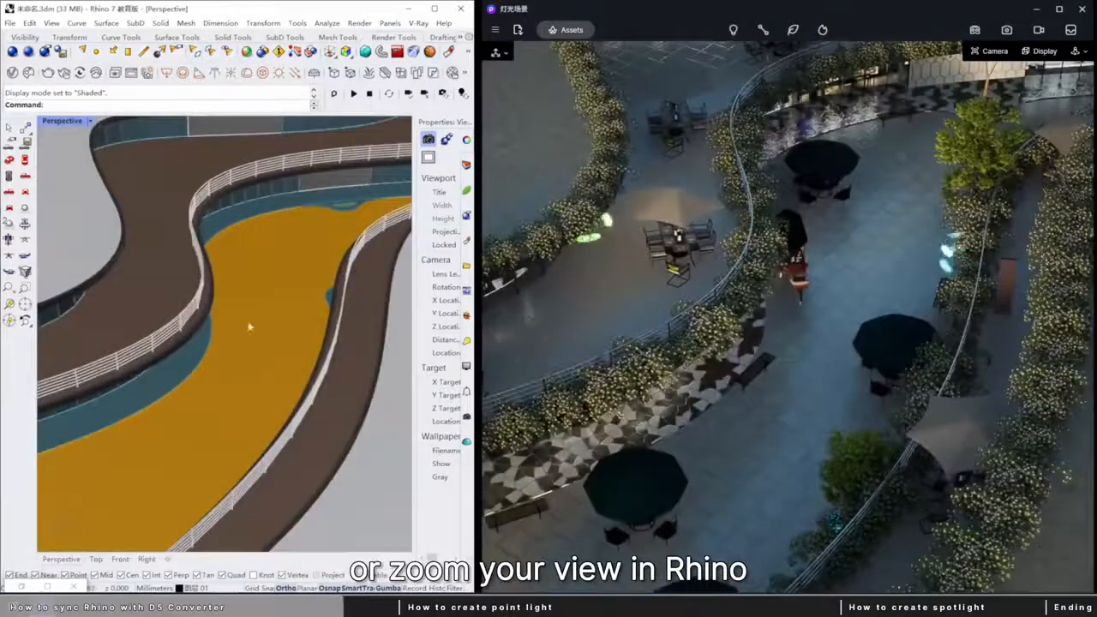
scroll(250, 326, down, 12)
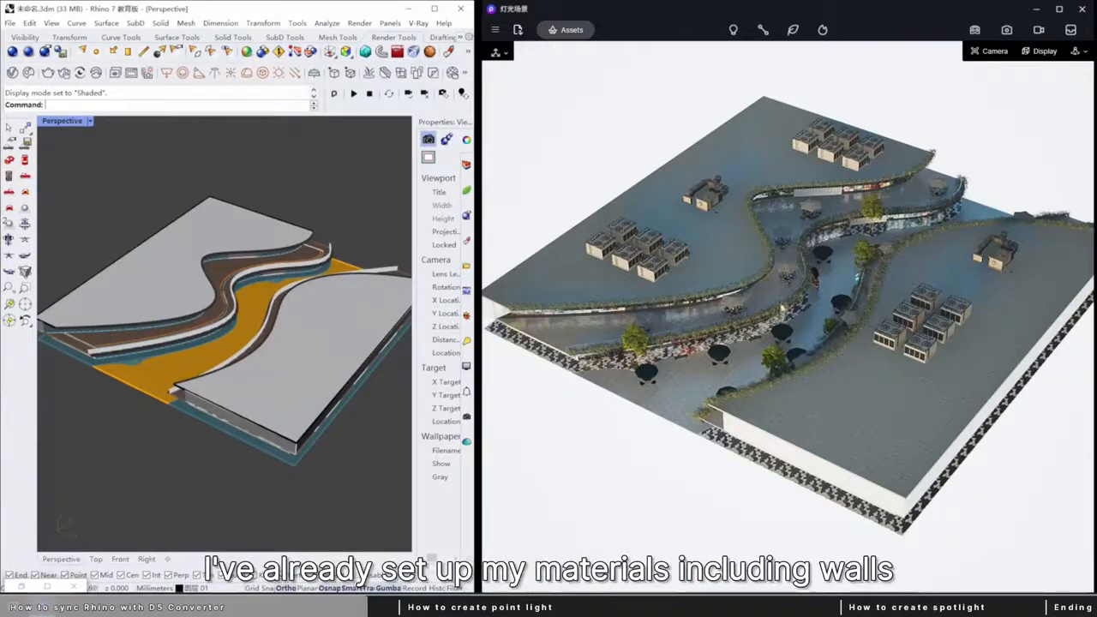
right_drag(359, 345, 288, 312)
scroll(301, 294, up, 3)
scroll(301, 294, down, 3)
scroll(261, 320, up, 2)
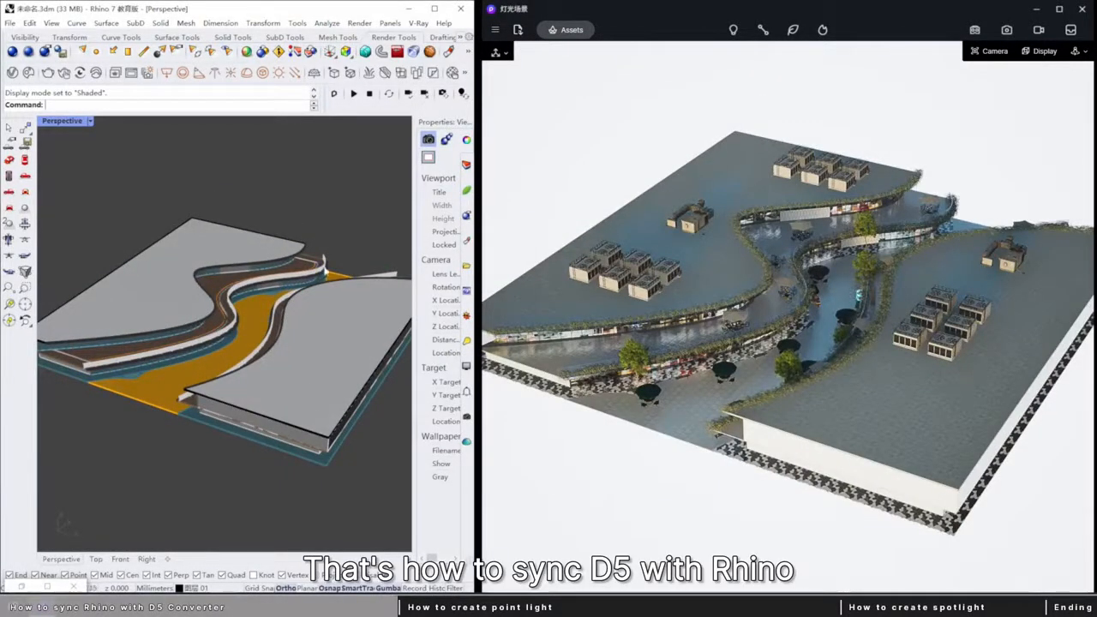
Stop syncing the Rhino view with D5 and maximize the Rhino window.
click(423, 94)
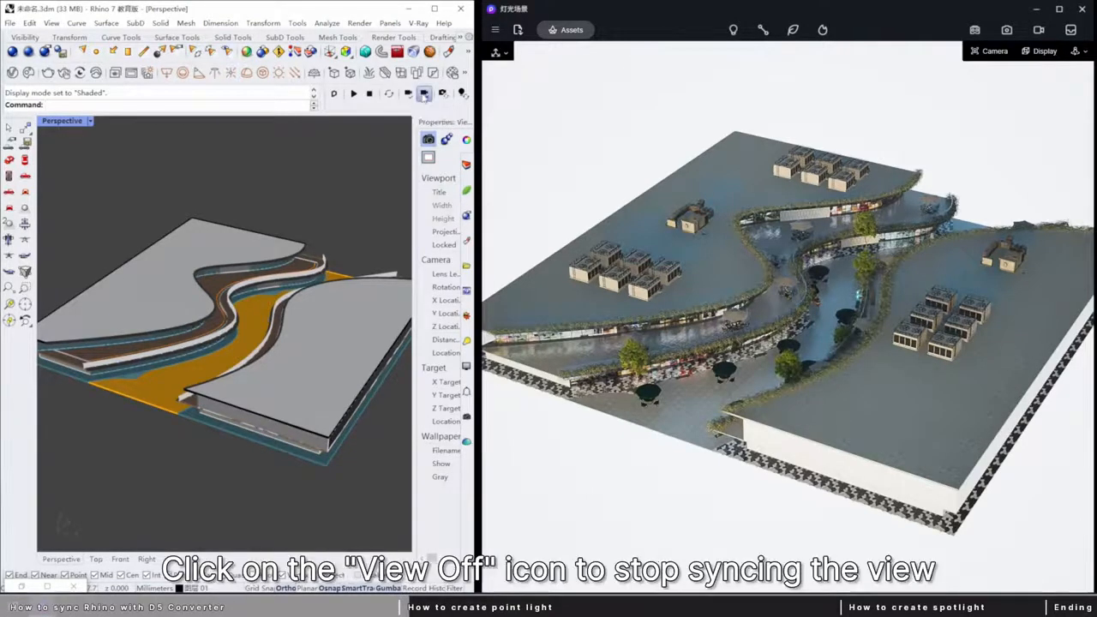
mouse_move(246, 361)
right_down()
mouse_move(230, 378)
mouse_move(262, 374)
right_up()
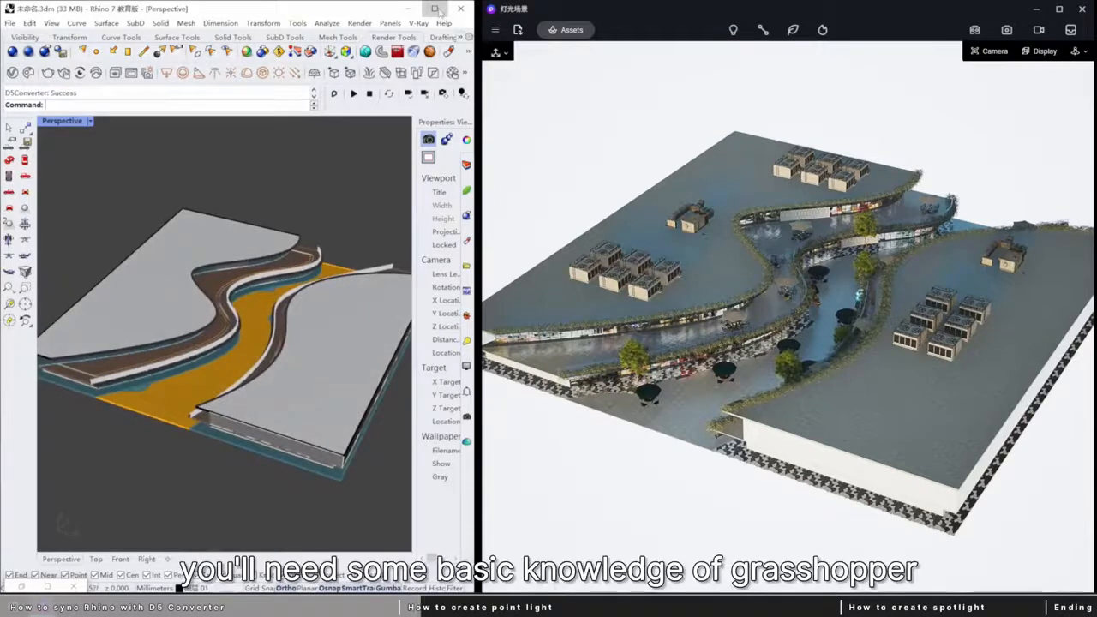
click(435, 8)
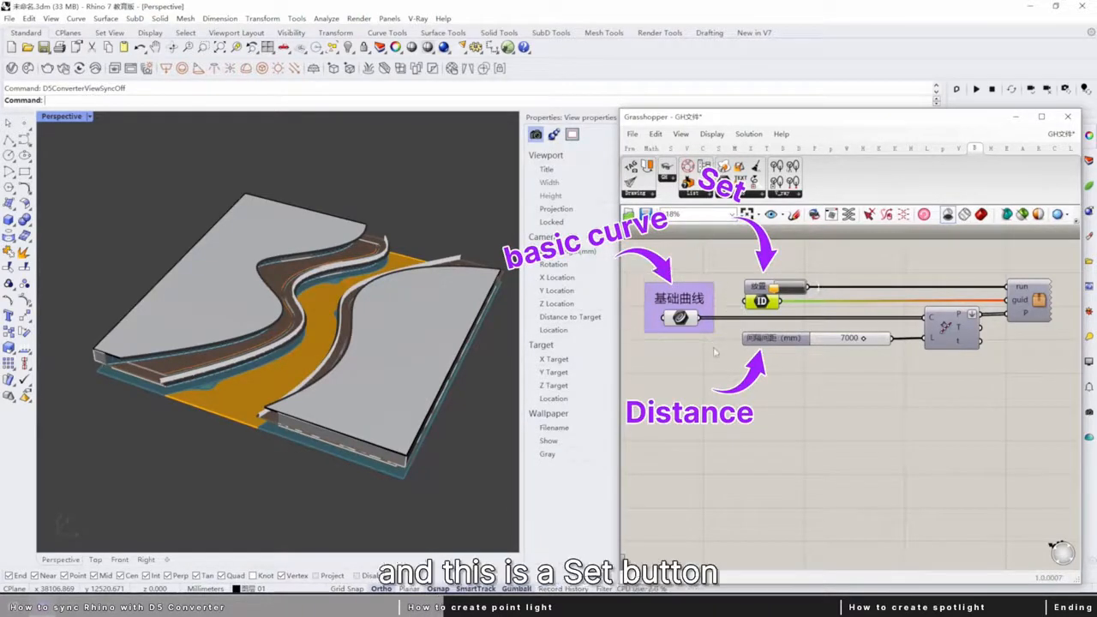
Examine the Grasshopper definition's base curve, Set button, ID and distance inputs alongside the model.
right_drag(334, 398, 336, 379)
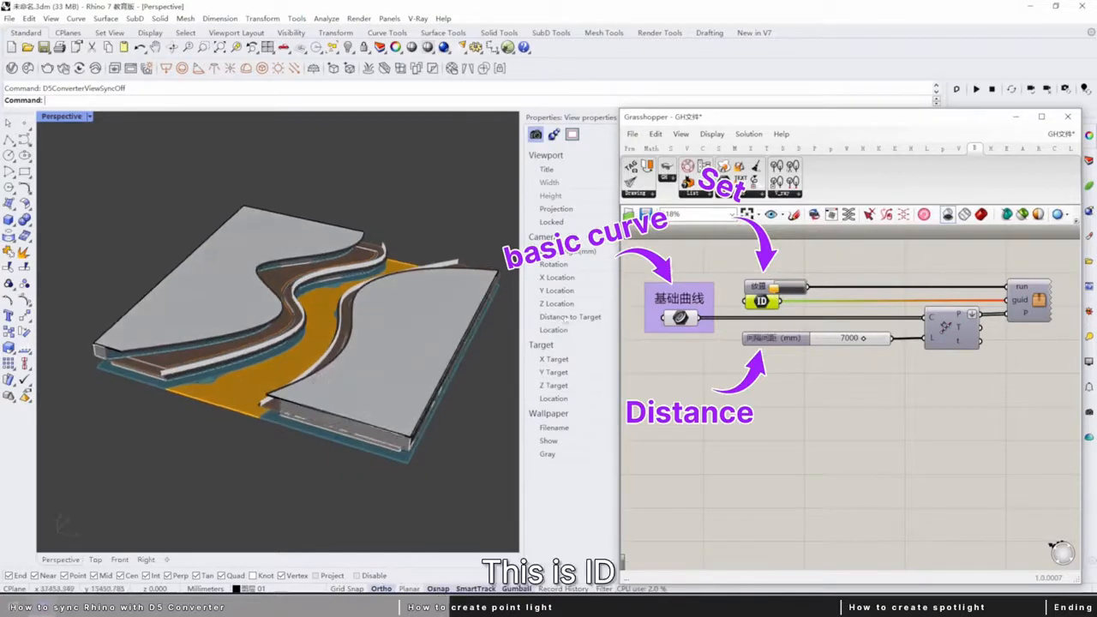
mouse_move(349, 326)
right_down()
mouse_move(333, 340)
mouse_move(329, 315)
right_up()
mouse_move(1043, 374)
mouse_down()
mouse_move(646, 268)
mouse_move(1037, 384)
mouse_up()
click(870, 429)
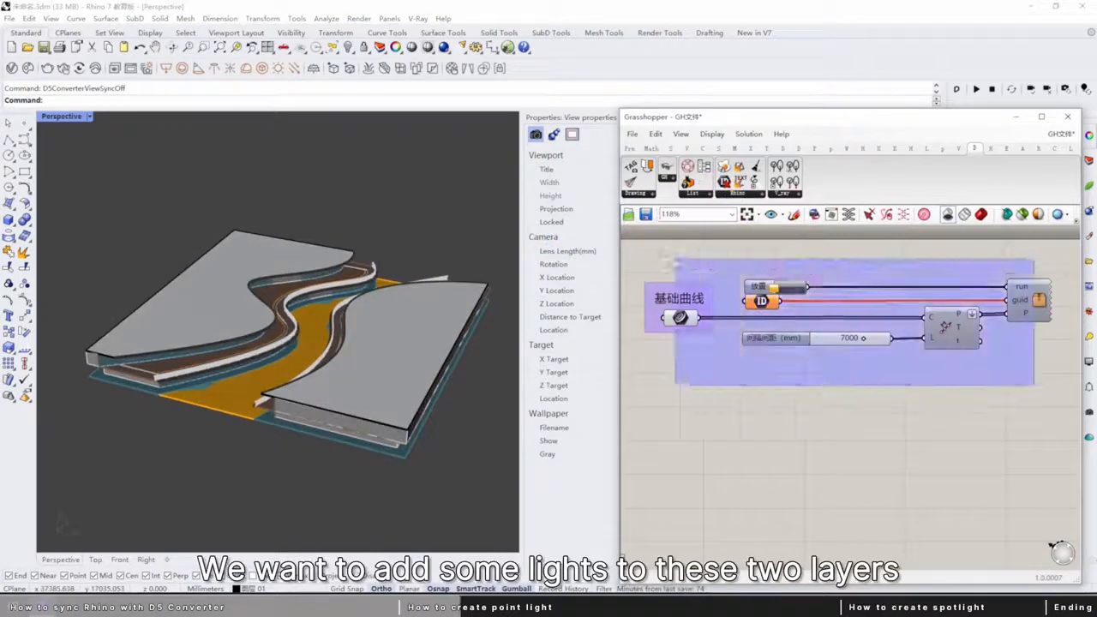
scroll(701, 351, up, 5)
click(666, 300)
click(784, 256)
right_drag(831, 346, 810, 366)
click(779, 293)
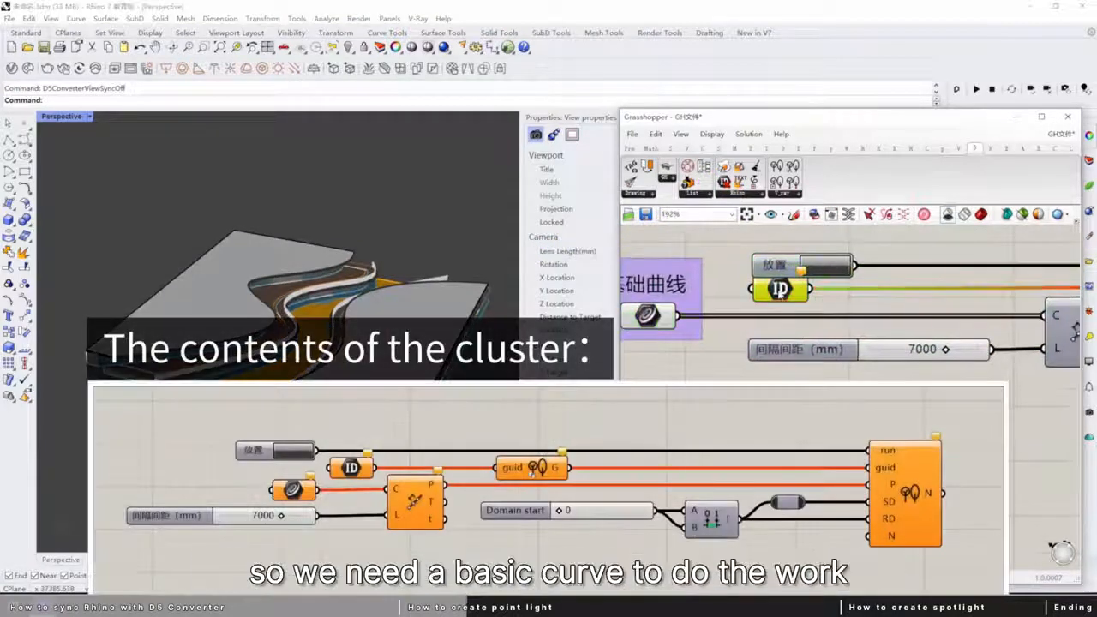
mouse_move(806, 307)
right_down()
mouse_move(727, 302)
mouse_move(801, 313)
right_up()
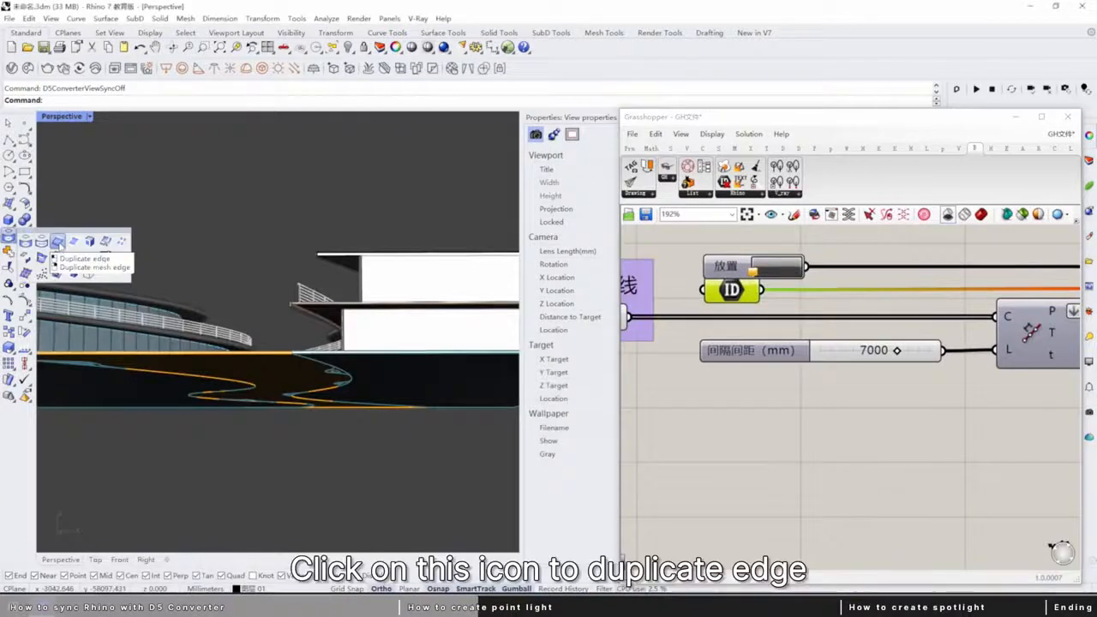
Duplicate the curved floor and roof slab edges and join the duplicates into continuous curves.
click(58, 242)
key(Return)
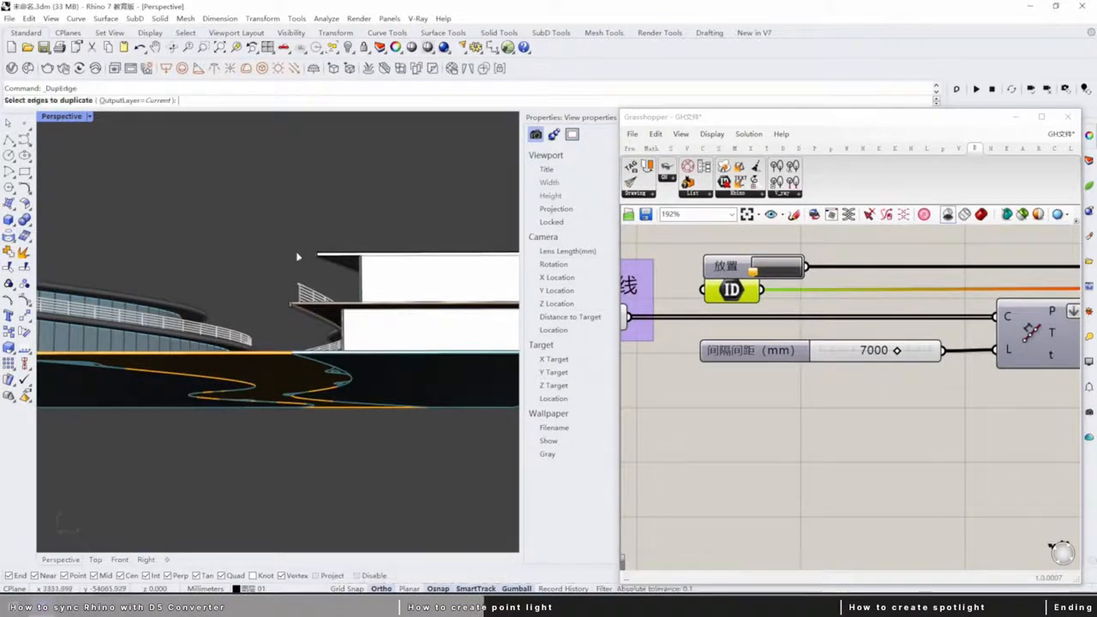
scroll(309, 266, up, 5)
scroll(361, 271, up, 6)
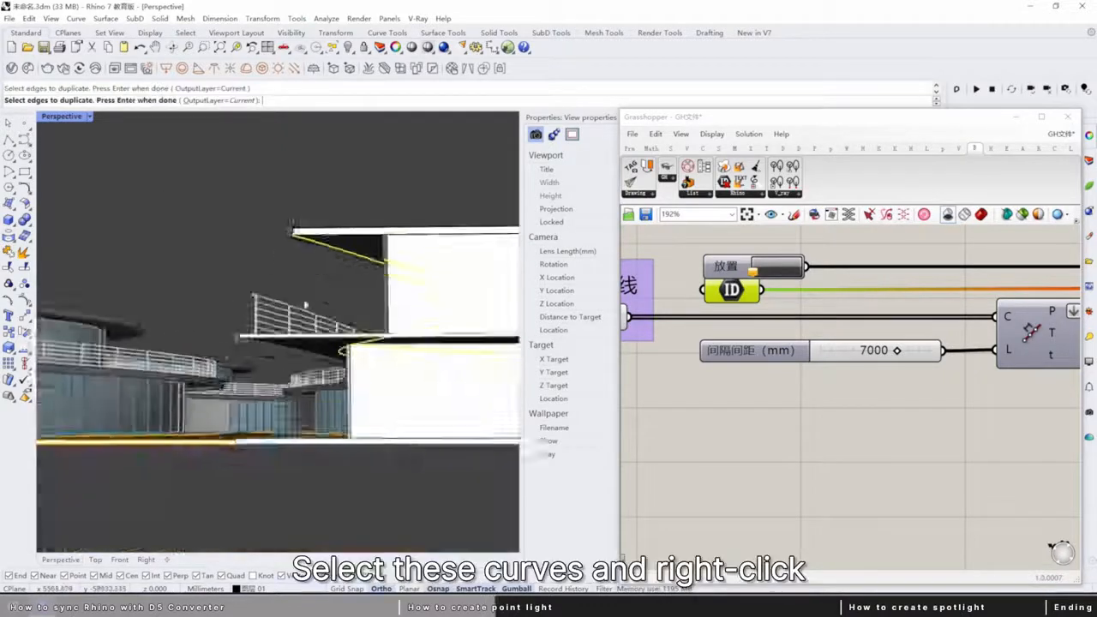
scroll(267, 306, down, 10)
right_click(266, 306)
scroll(266, 306, down, 10)
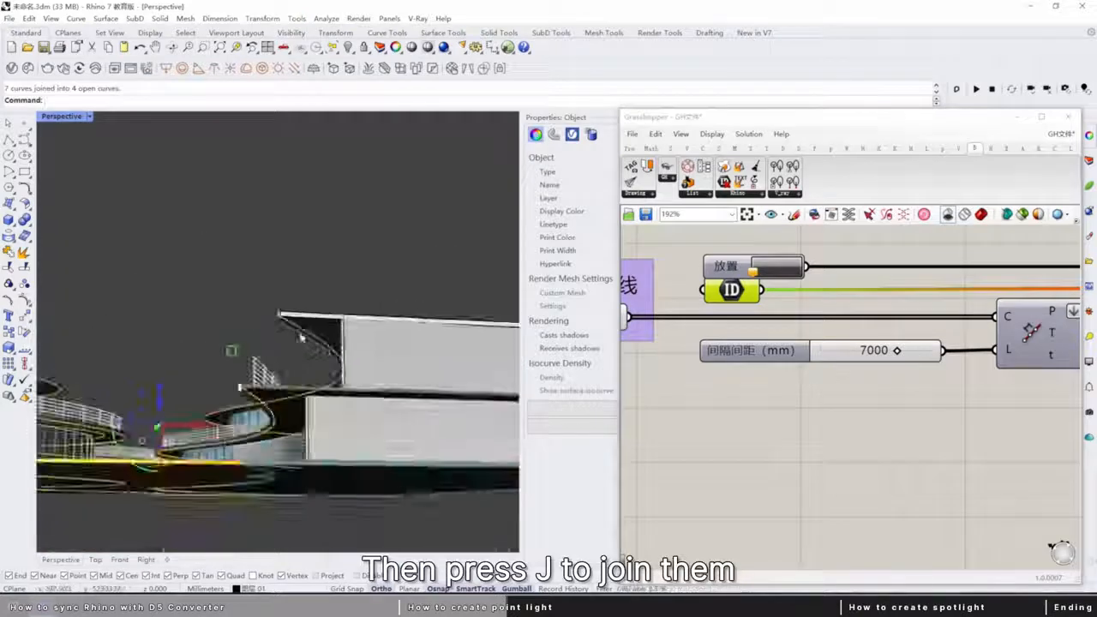
Offset the joined edge curves and move them down slightly.
scroll(505, 374, up, 5)
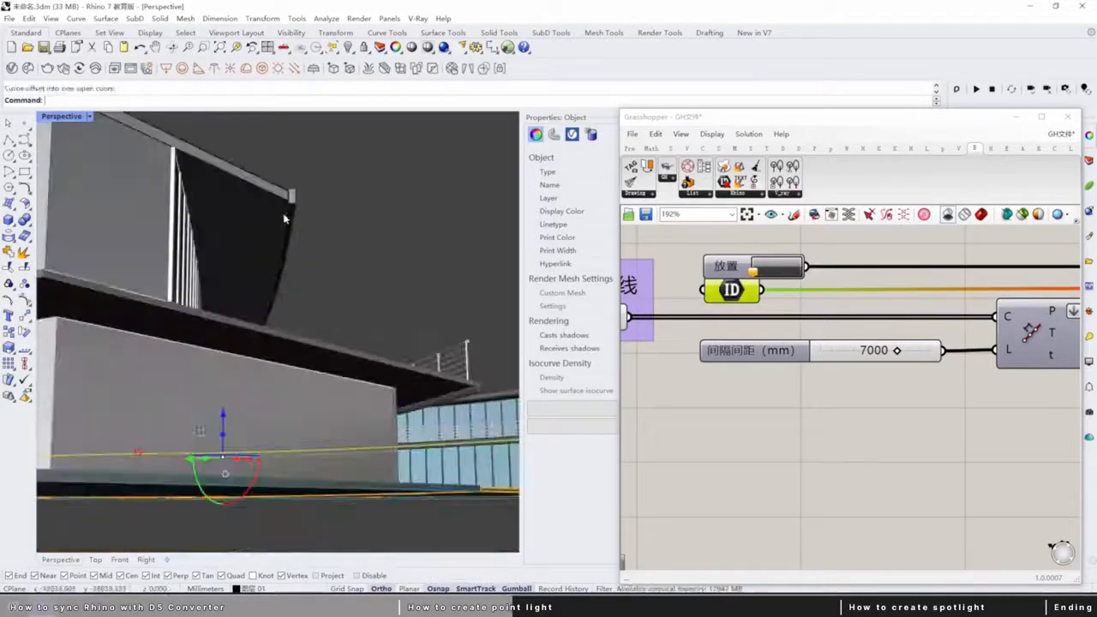
click(467, 403)
click(497, 419)
click(445, 344)
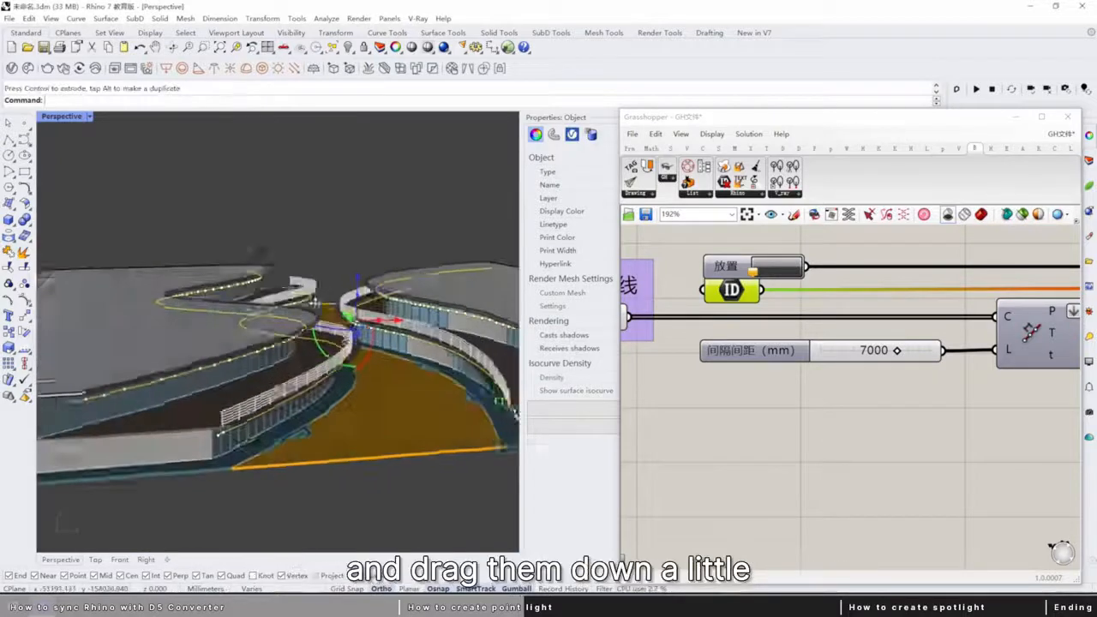
right_drag(283, 342, 351, 375)
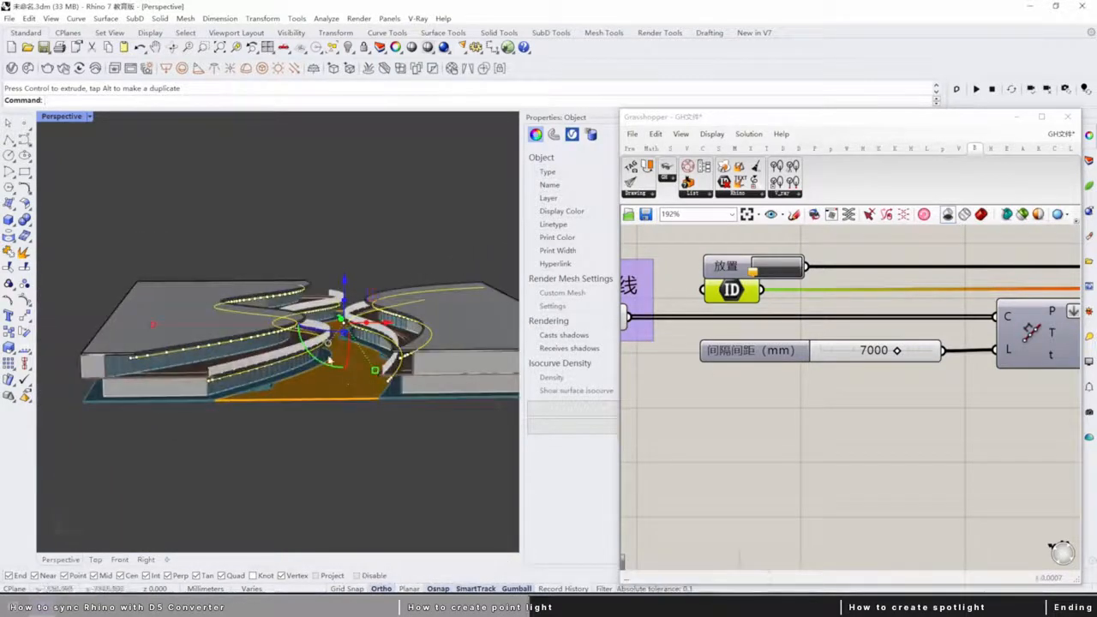
Assign the four selected curves to the base curve parameter in Grasshopper as multiple curves.
right_drag(695, 358, 816, 376)
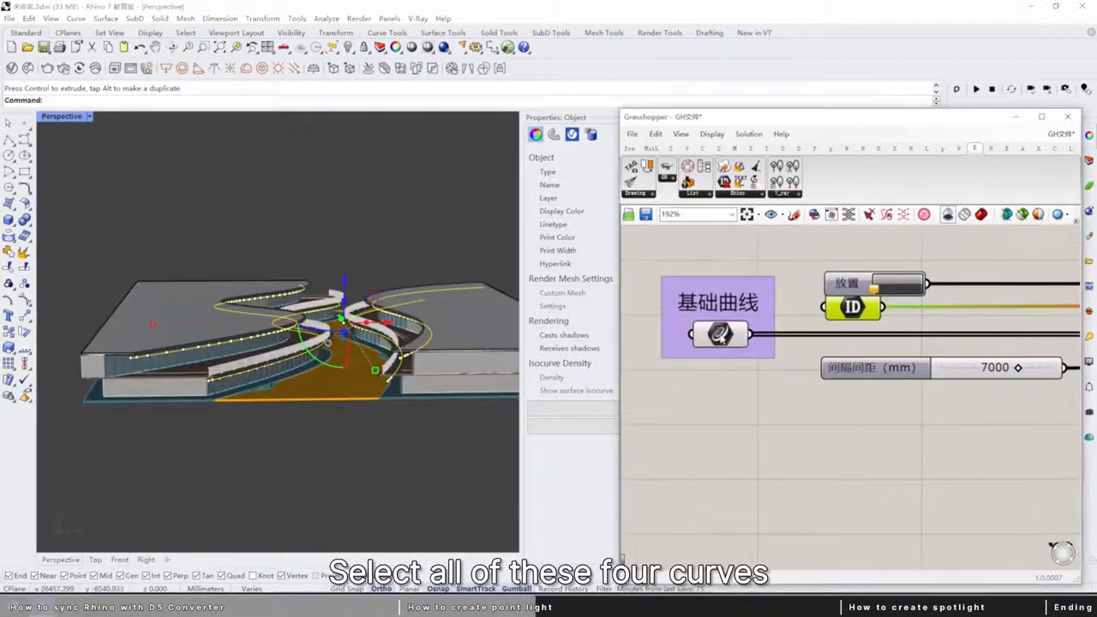
click(720, 335)
right_click(720, 334)
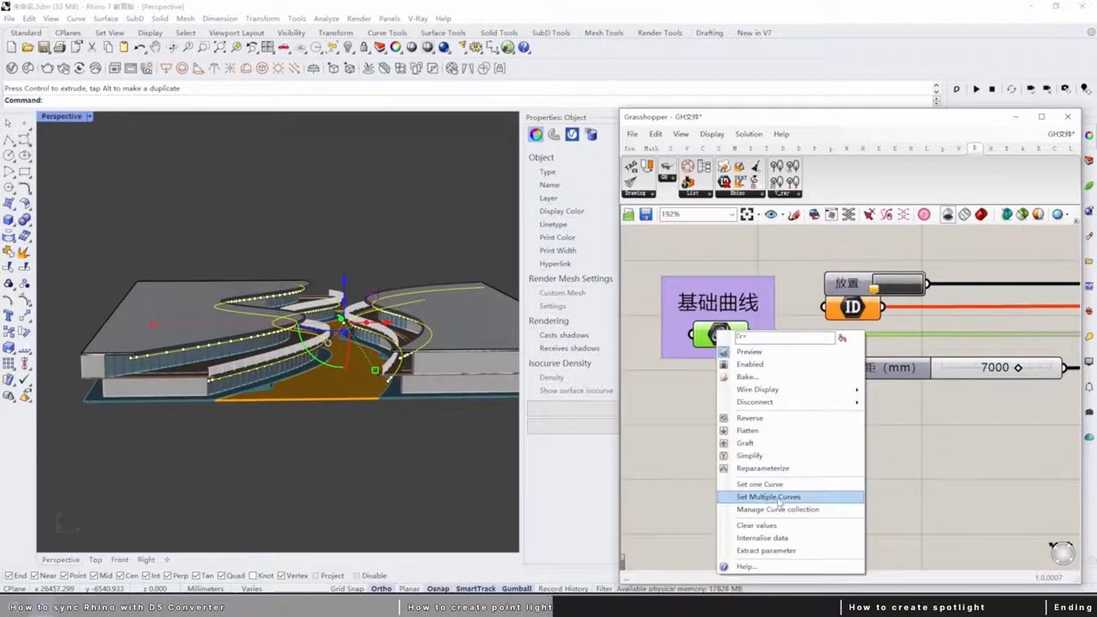
click(768, 497)
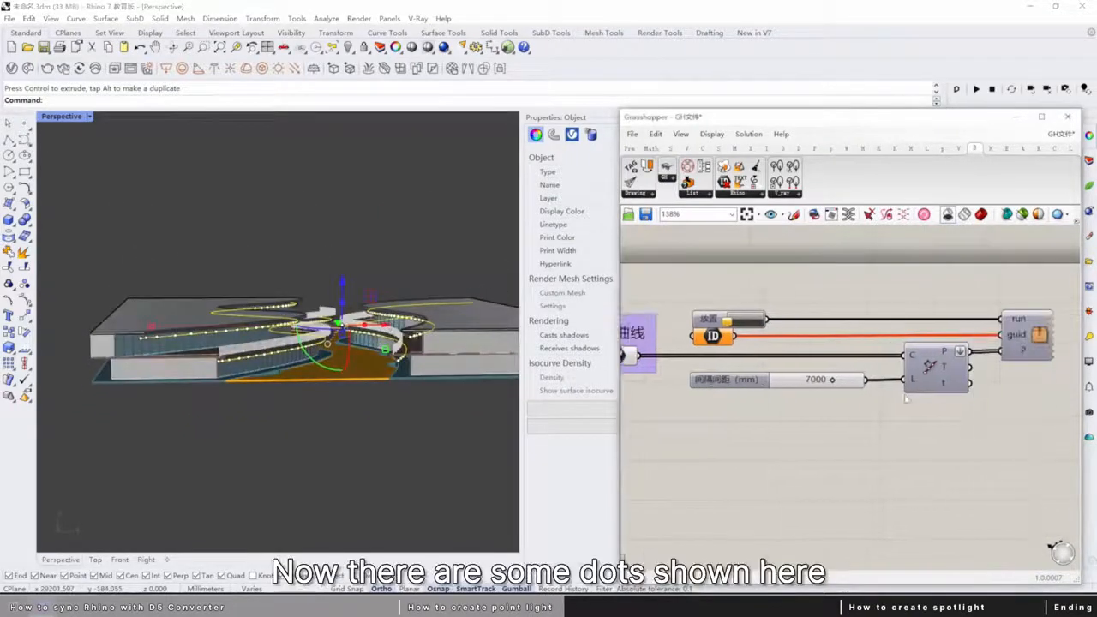
Preview only the selected curve-division component's points and set the Rhino viewport to Wireframe display.
middle_click(906, 367)
click(913, 367)
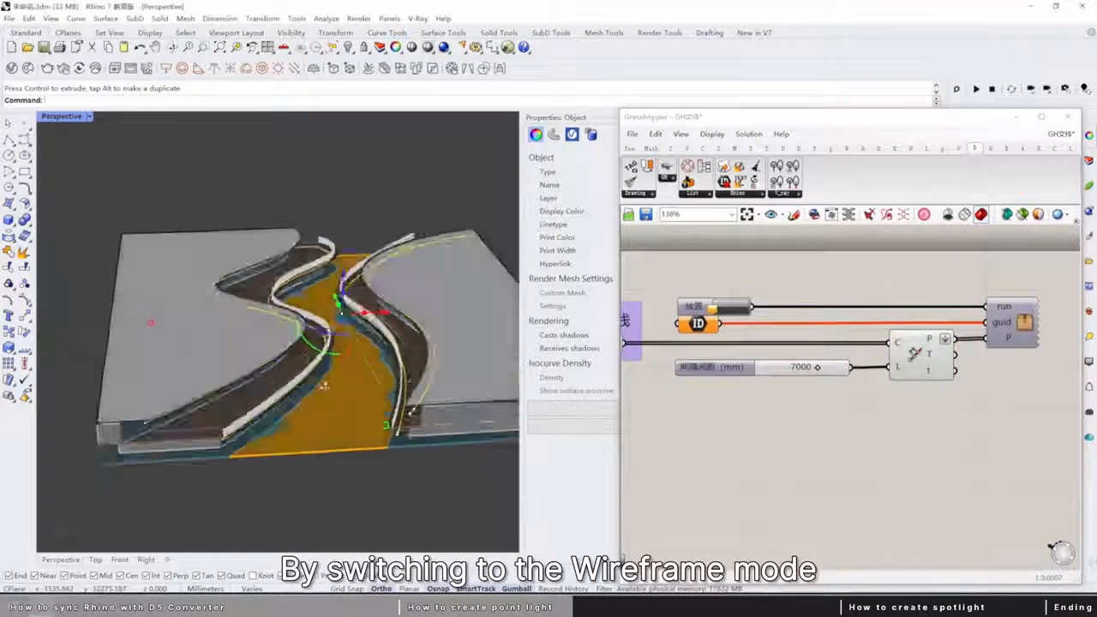
middle_click(193, 314)
click(206, 324)
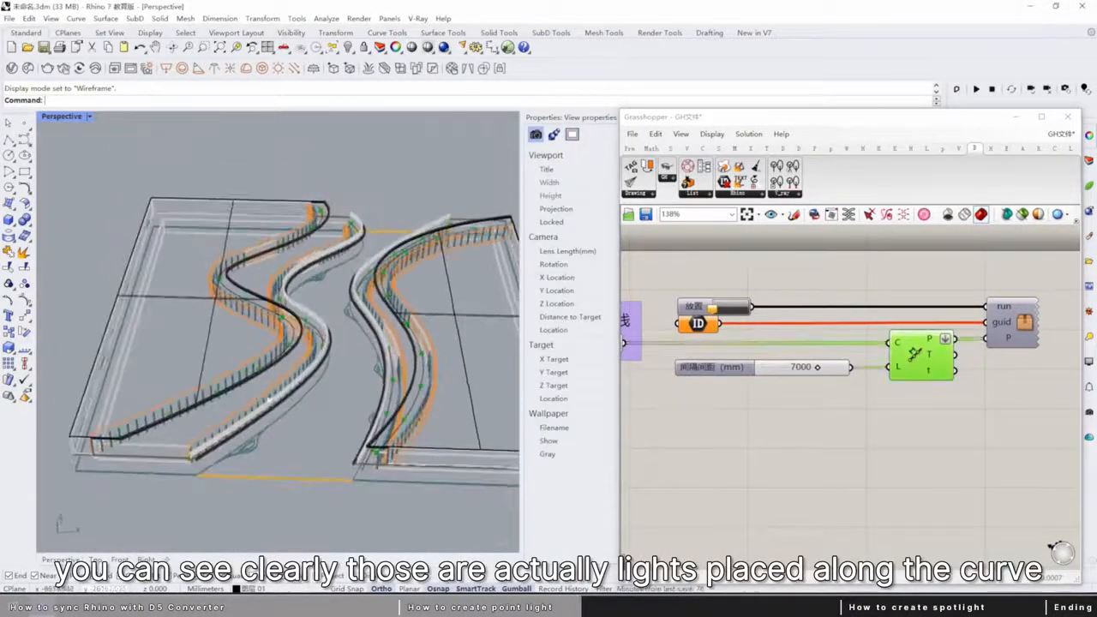
right_drag(404, 428, 347, 497)
scroll(764, 391, up, 3)
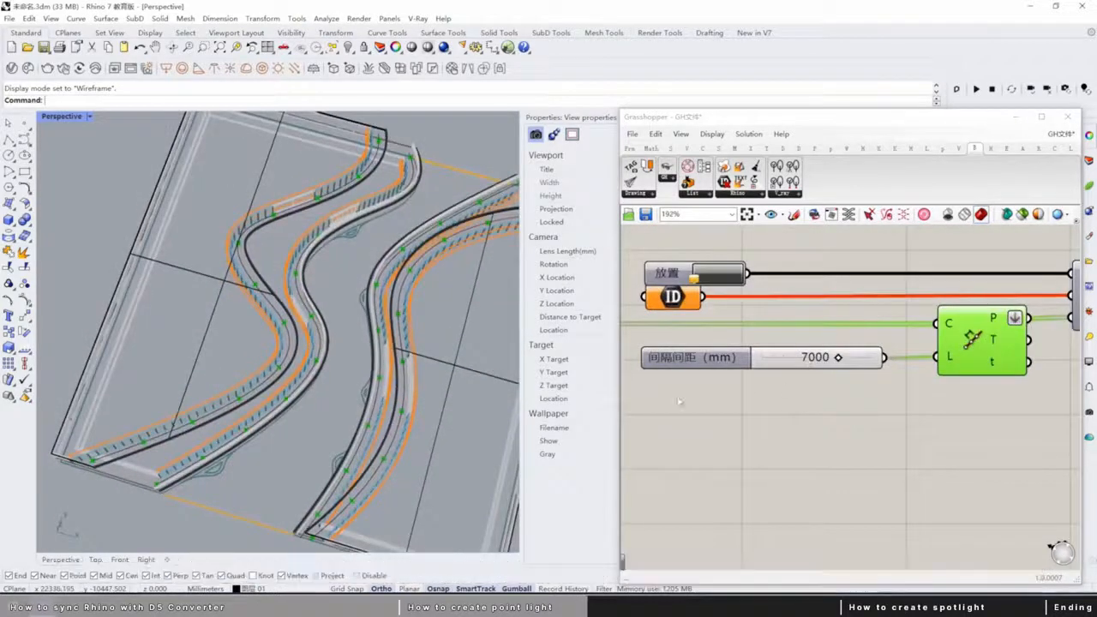
Try out the distance slider that controls the light spacing, ending on 7000 mm.
right_drag(844, 384, 774, 392)
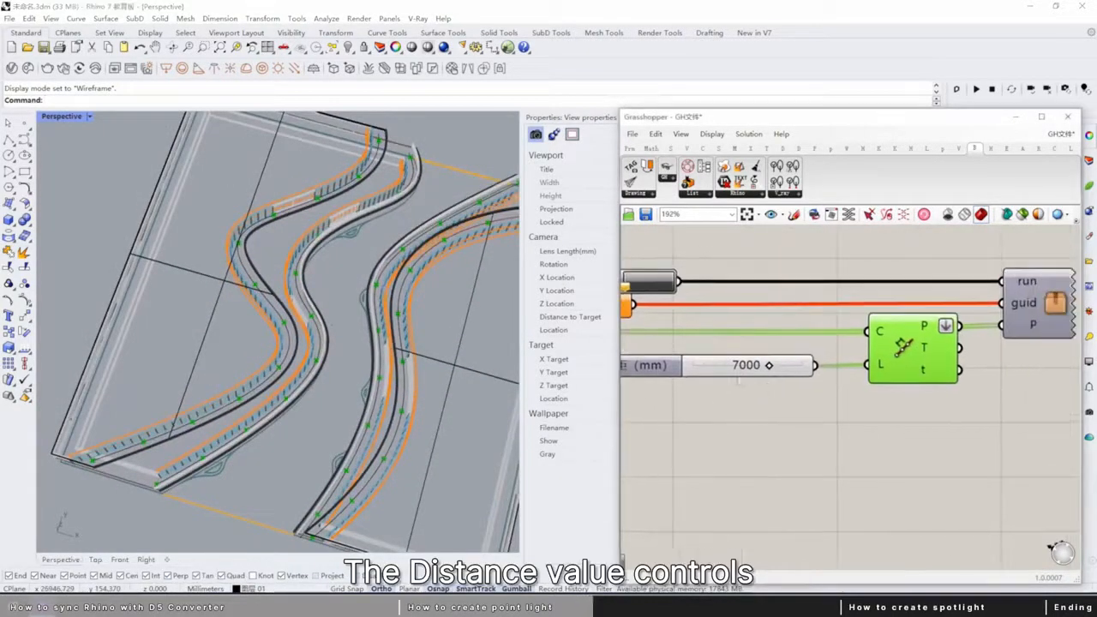
scroll(724, 377, up, 3)
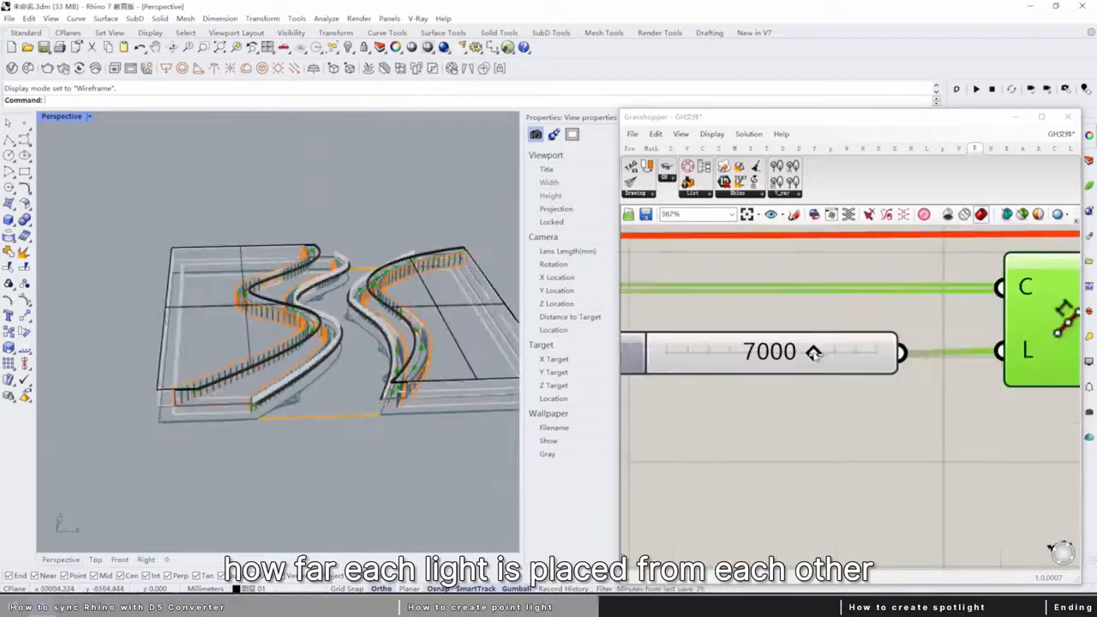
mouse_move(813, 352)
mouse_down()
mouse_move(763, 352)
mouse_move(846, 352)
mouse_move(813, 352)
mouse_up()
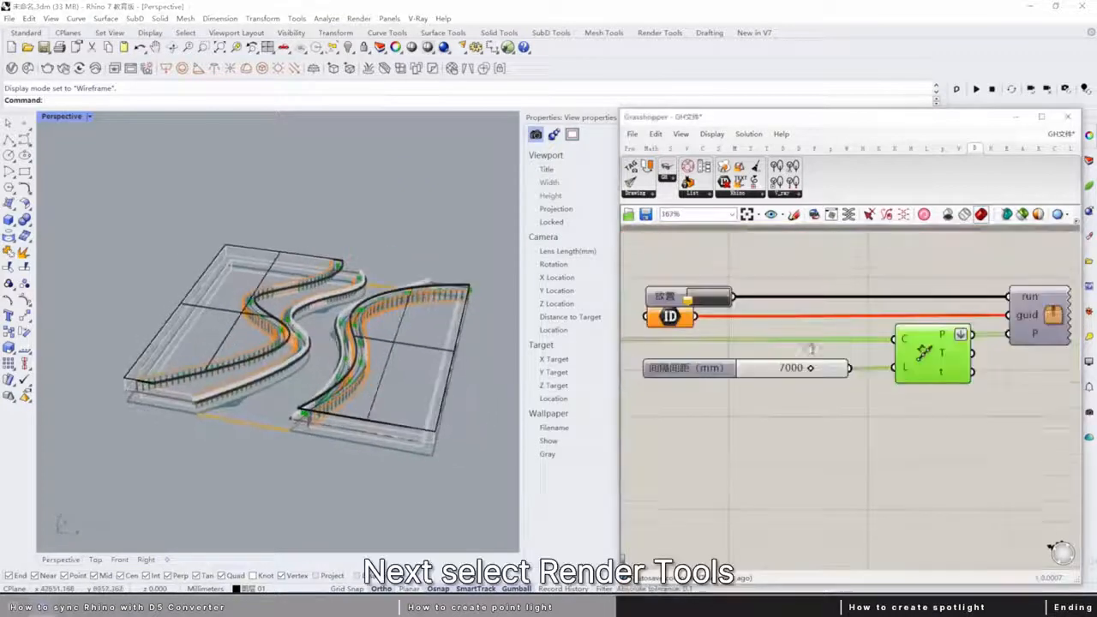
Create a point light and place it on the empty ground in front of the buildings.
click(671, 35)
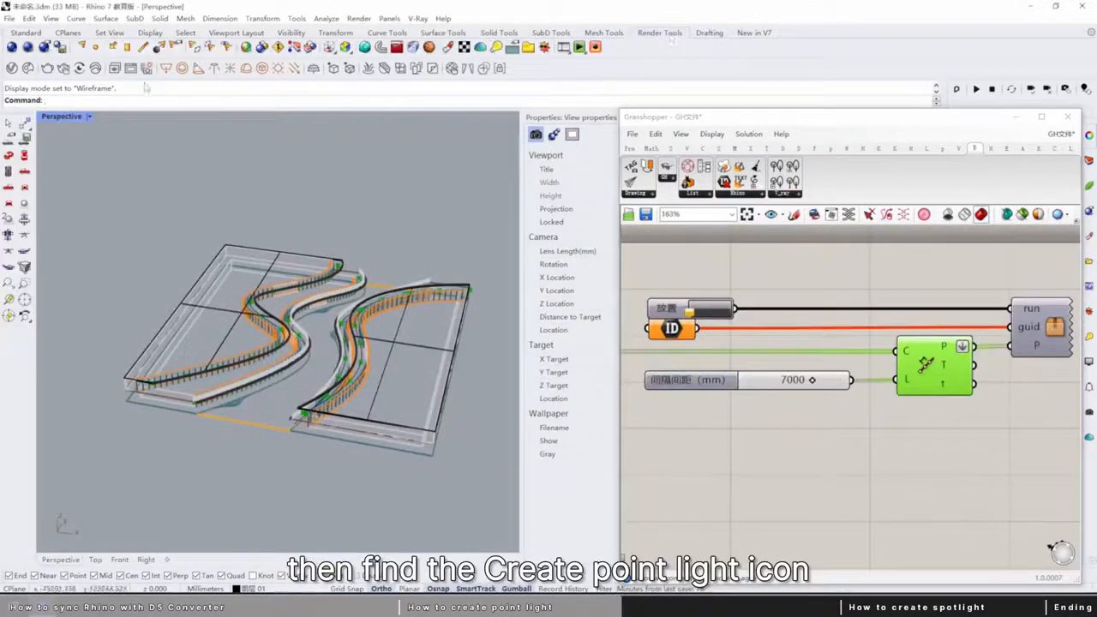
click(96, 48)
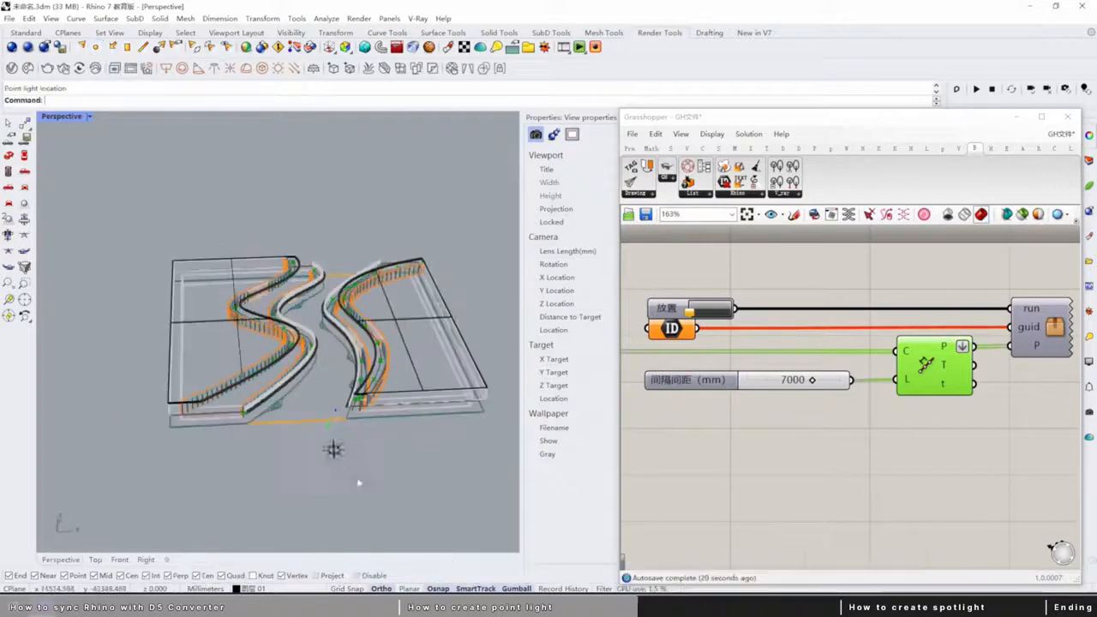
click(333, 448)
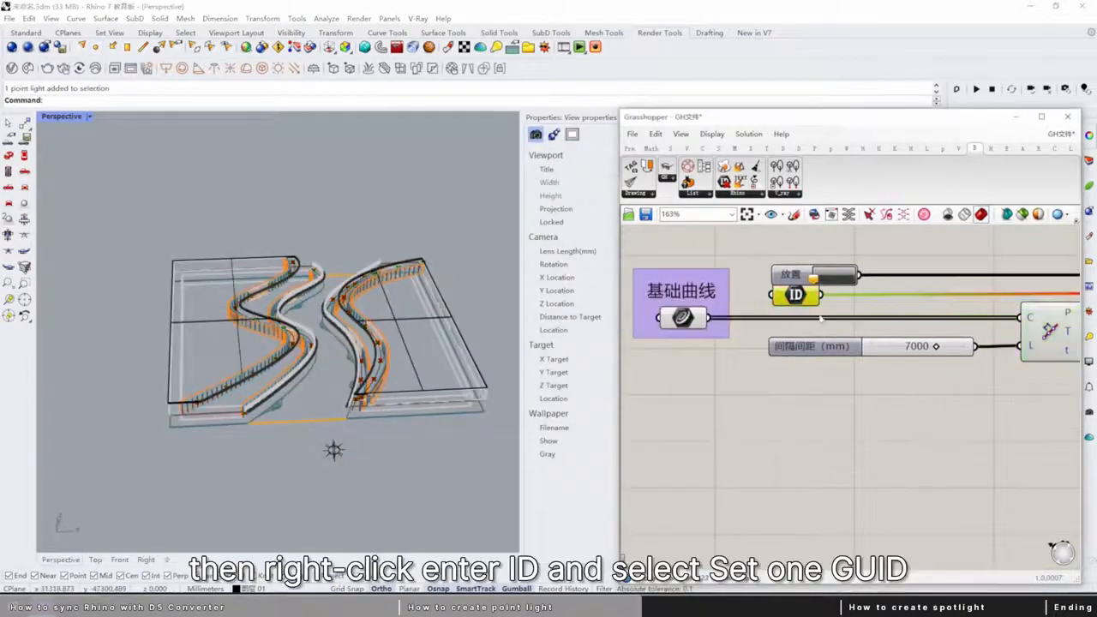
Assign the new point light to the ID parameter in Grasshopper as one GUID.
right_click(803, 297)
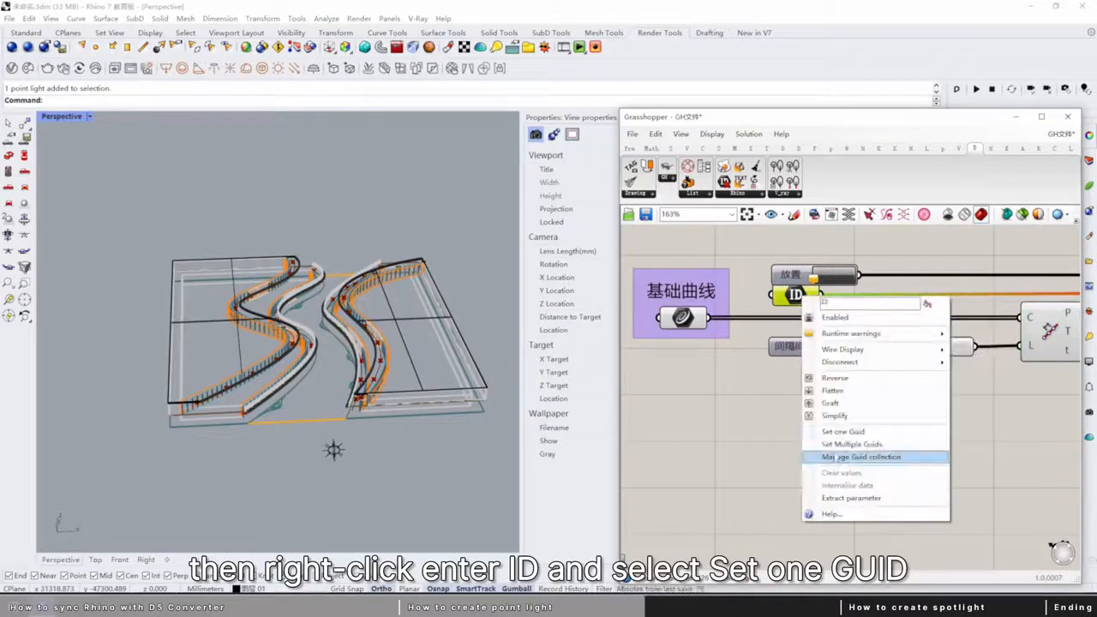
click(838, 432)
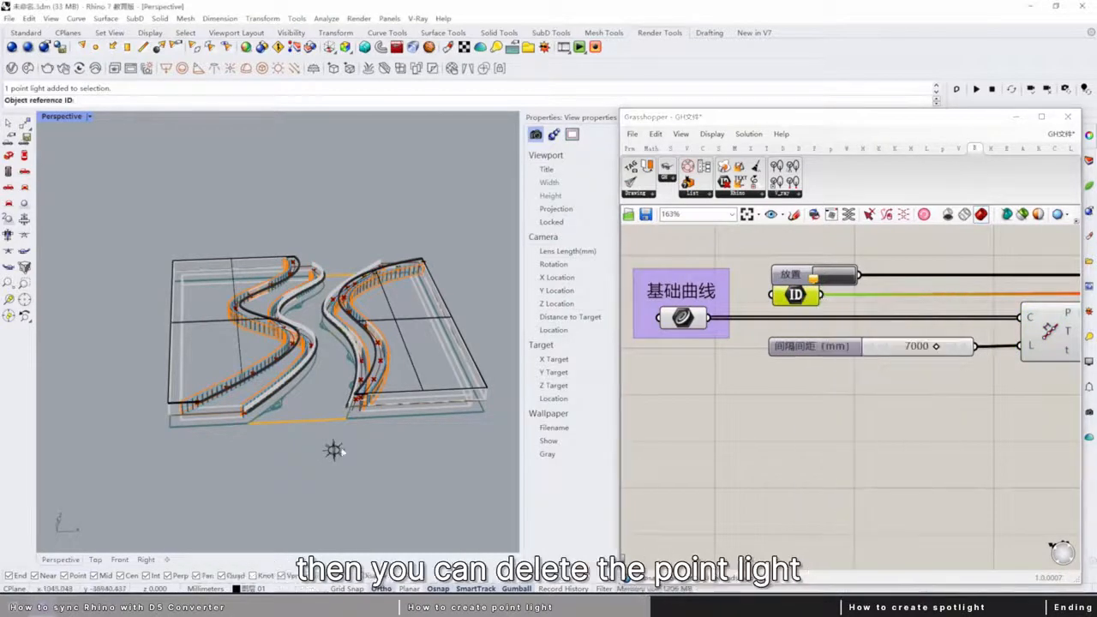
click(333, 449)
Delete the original point light and trigger the placement of its copies along the base curves at 7000 mm spacing.
click(333, 449)
key(Delete)
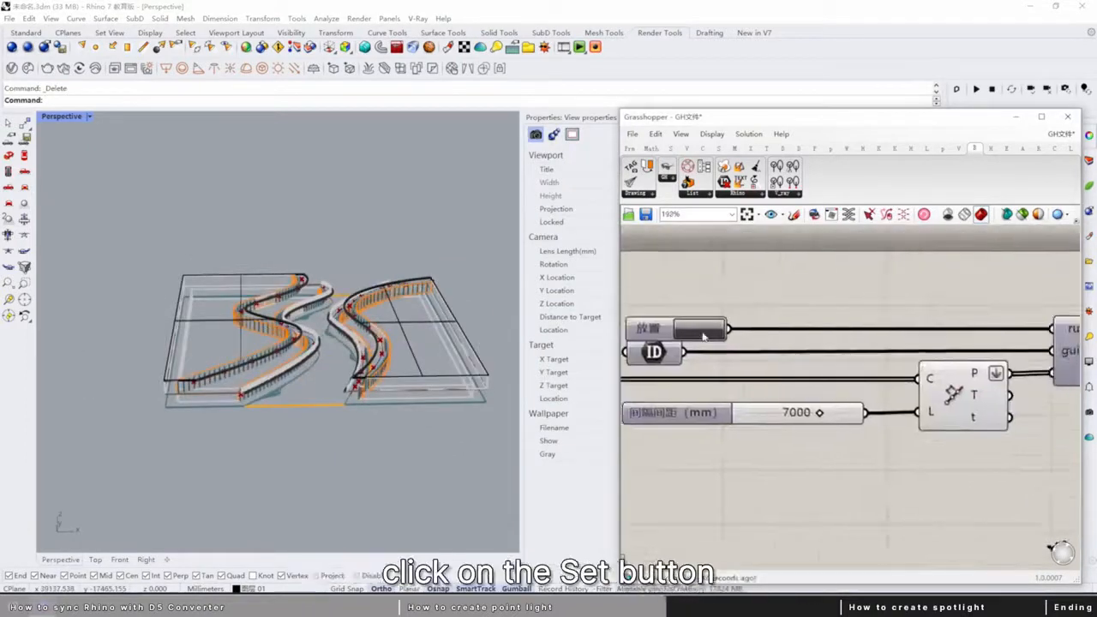
click(700, 329)
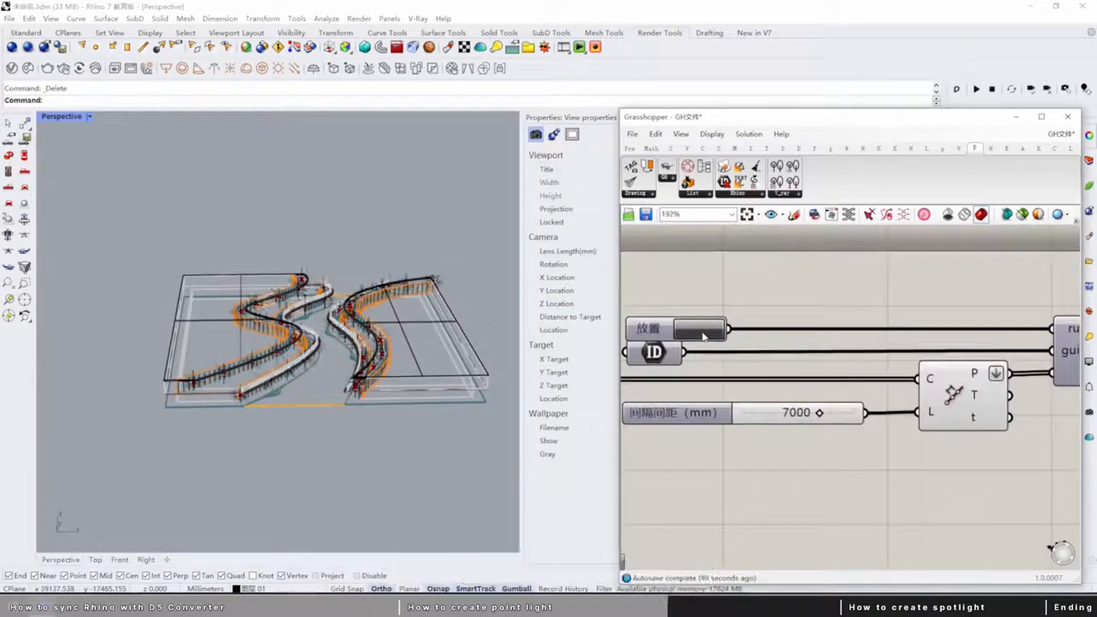
Examine the arrangement of the placed point lights along the curves in the Perspective and Top views.
right_drag(342, 343, 386, 369)
scroll(317, 351, down, 5)
scroll(309, 364, up, 3)
scroll(365, 384, up, 5)
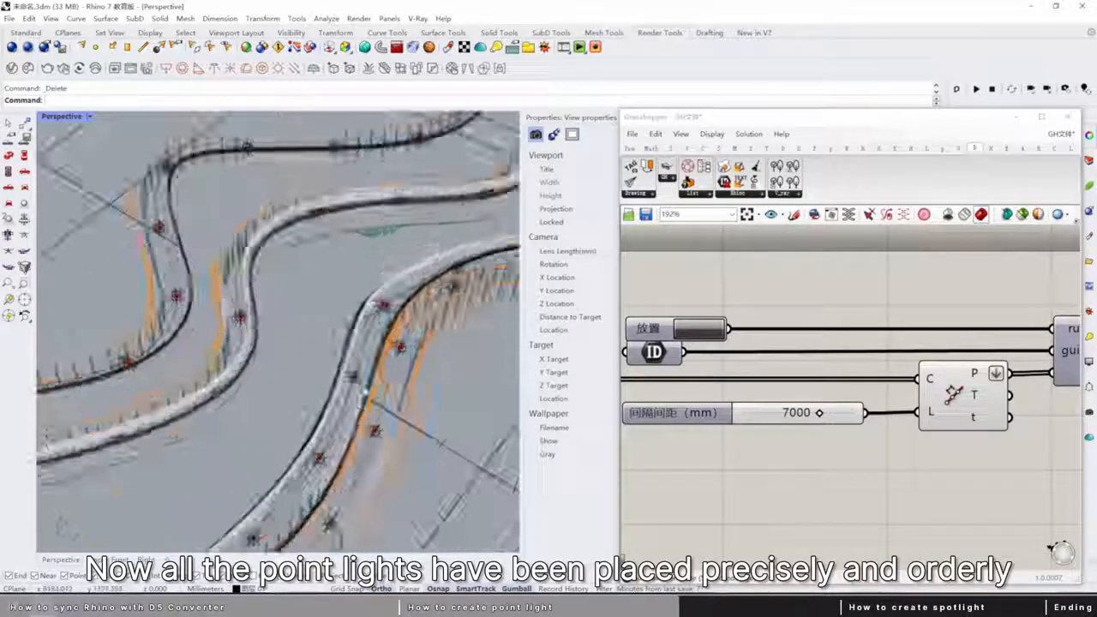
key(ctrl+F1)
scroll(417, 349, down, 4)
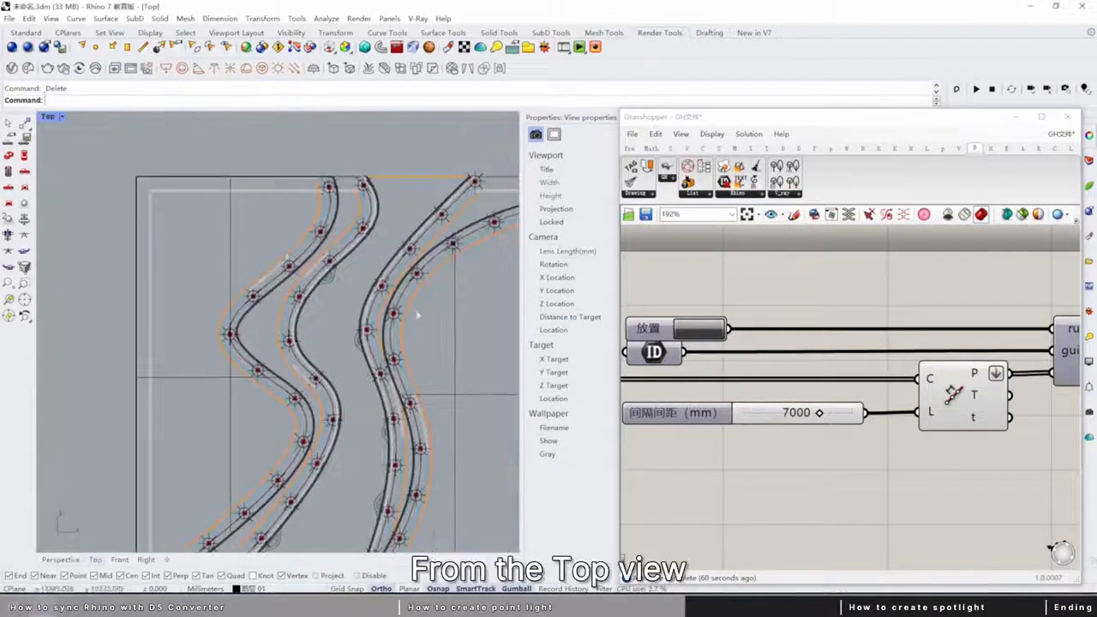
right_drag(329, 378, 343, 283)
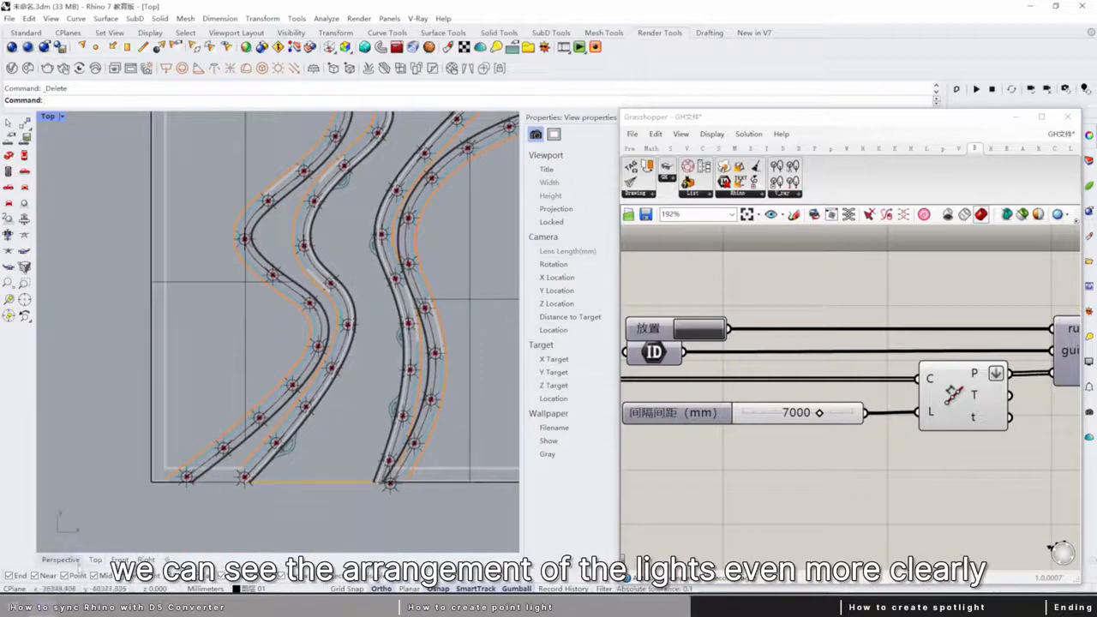
click(65, 561)
right_drag(252, 478, 283, 428)
right_drag(896, 248, 913, 190)
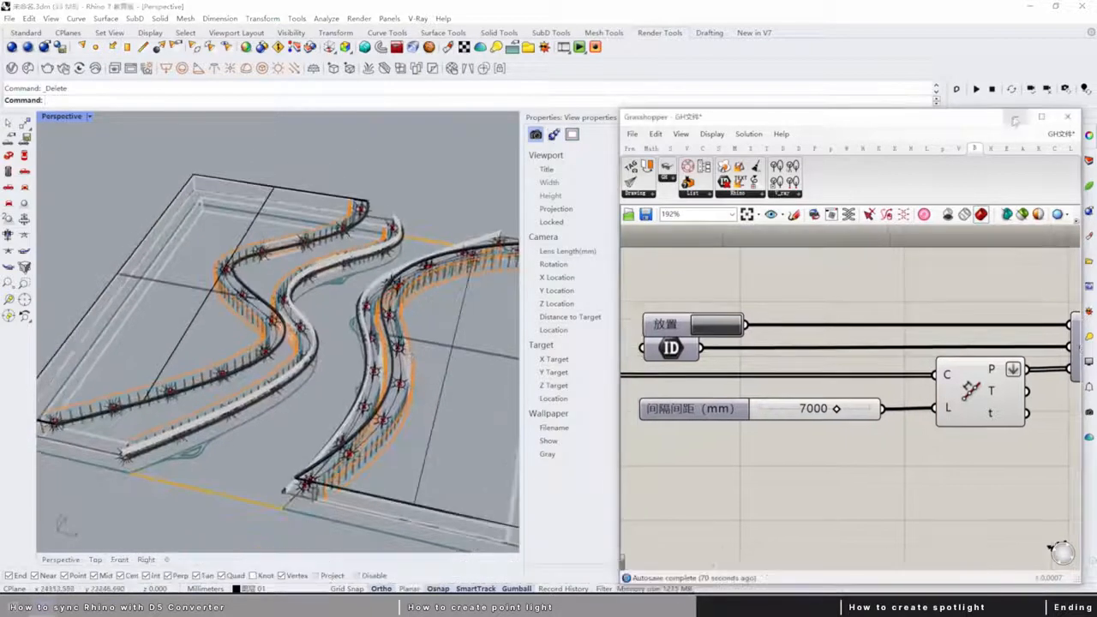
Minimise Grasshopper, switch to the synced scene in D5 Render at full size and restore its side panels.
click(1015, 118)
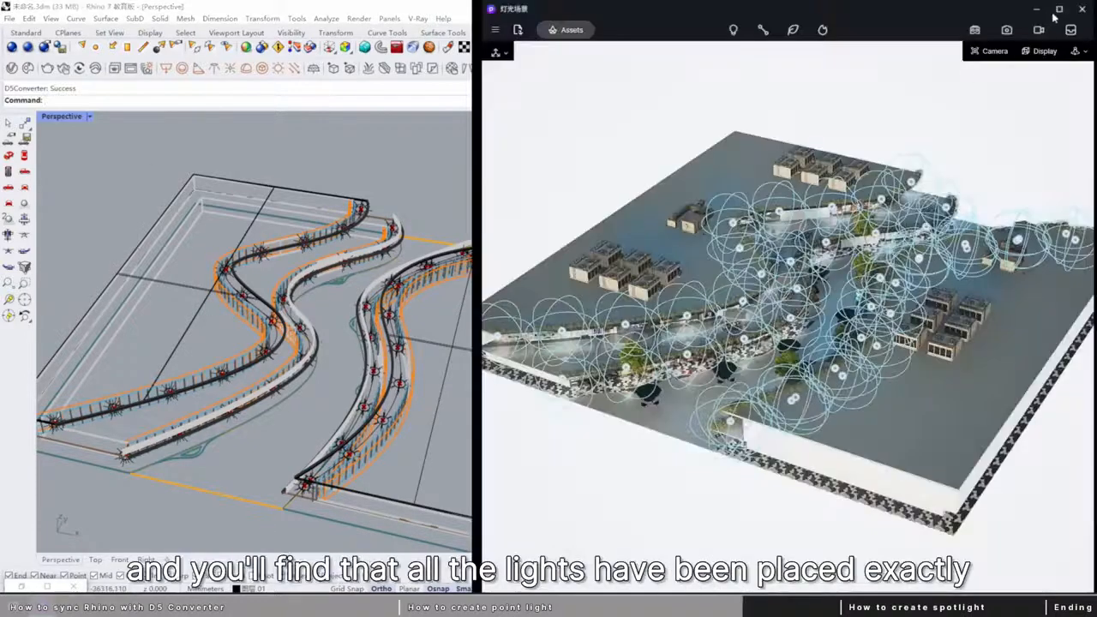
click(1060, 9)
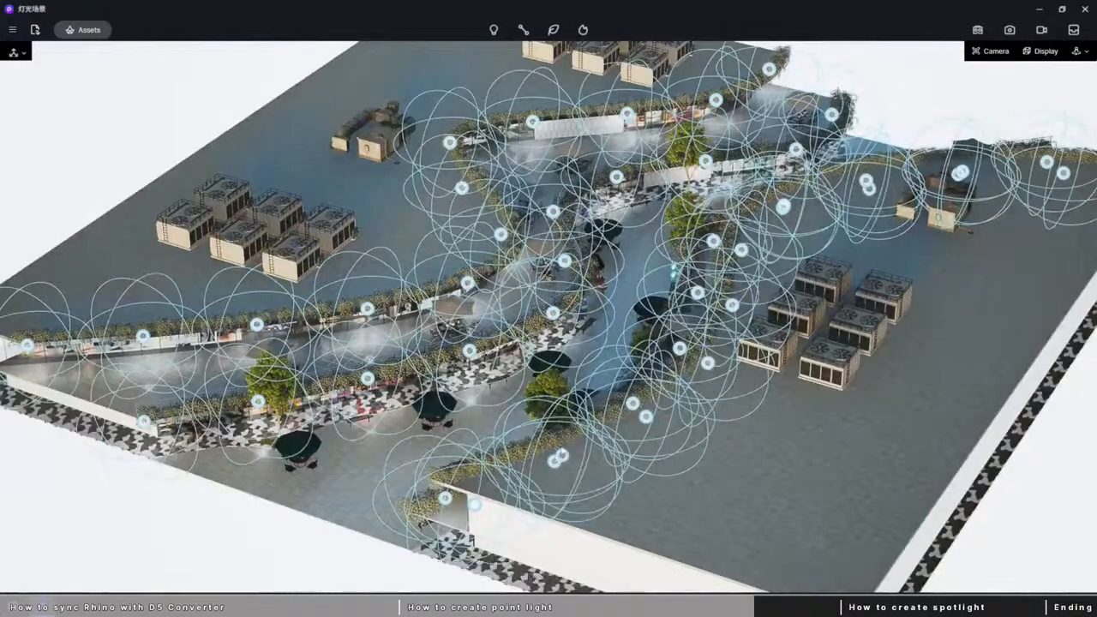
key(F10)
key(F11)
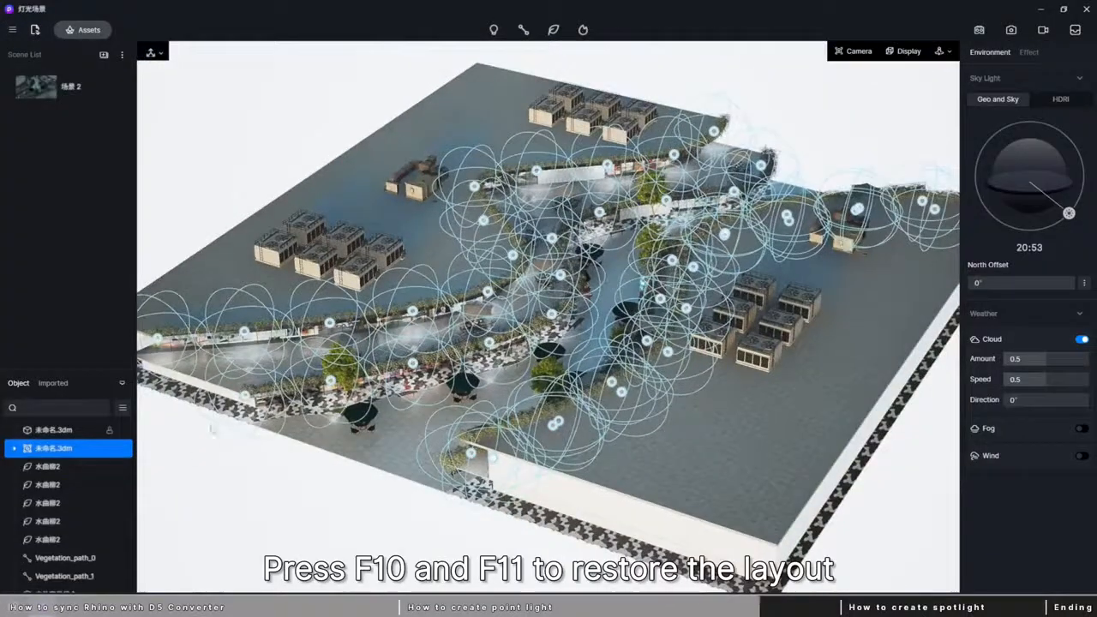
Return to the saved scene 2 view and select the 图层 01 light group inside the imported 未命名.3dm.
click(47, 90)
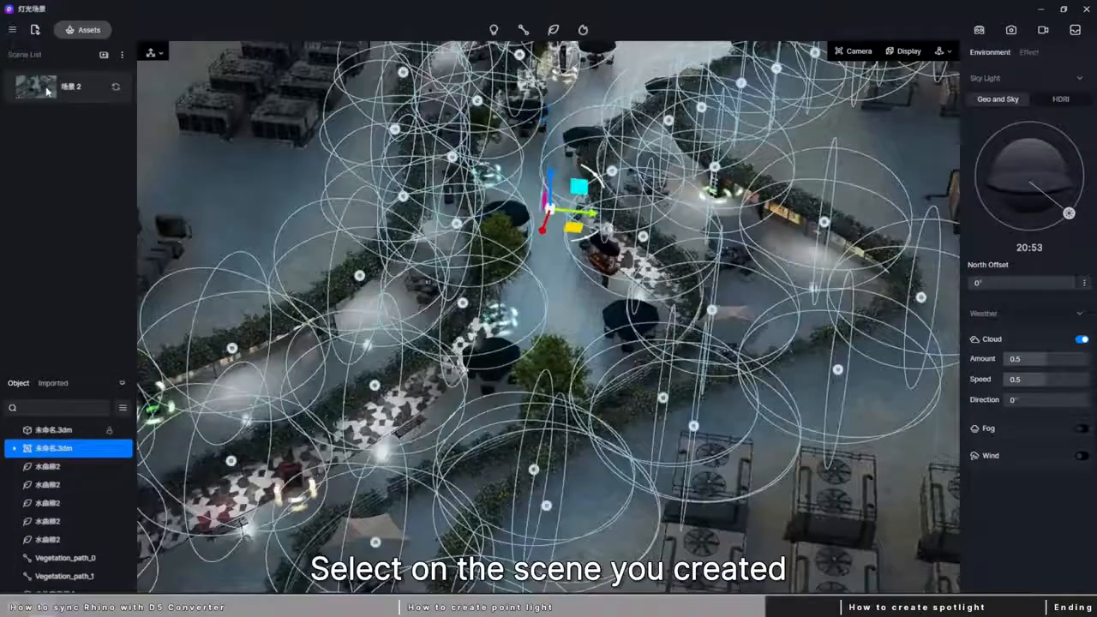
click(15, 452)
click(52, 466)
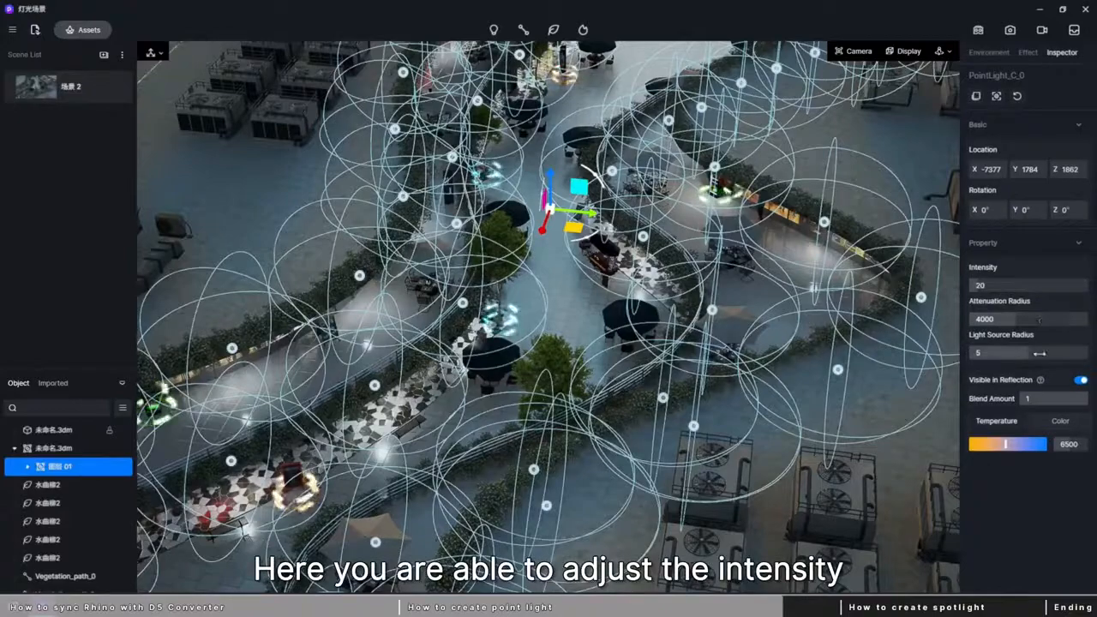
Set the light group's intensity to 75, attenuation radius to 7615 and temperature to 3500, and turn off Visible in Reflection.
drag(979, 285, 1058, 318)
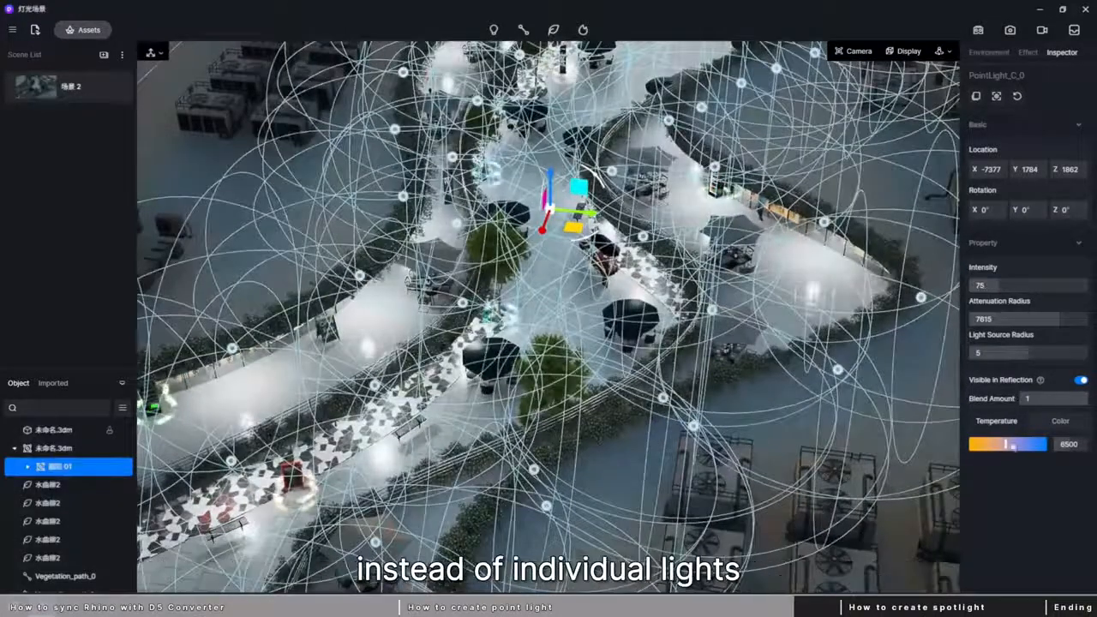
drag(1005, 444, 983, 444)
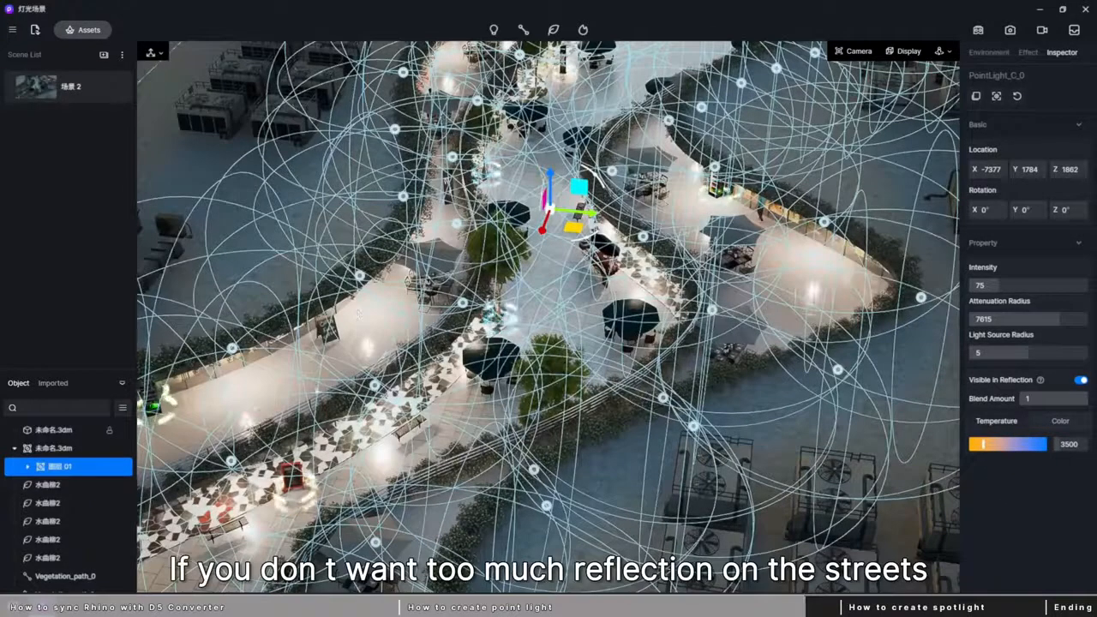
click(1082, 380)
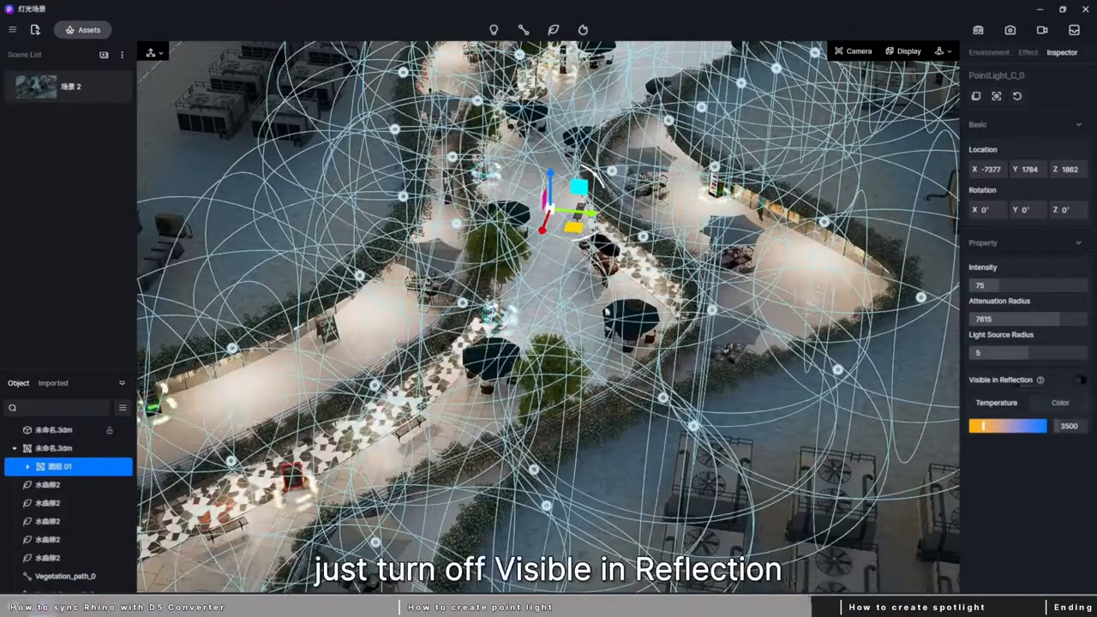
Deselect the light group, examine the lit walkways up close and return to the saved scene 2 view.
key(Escape)
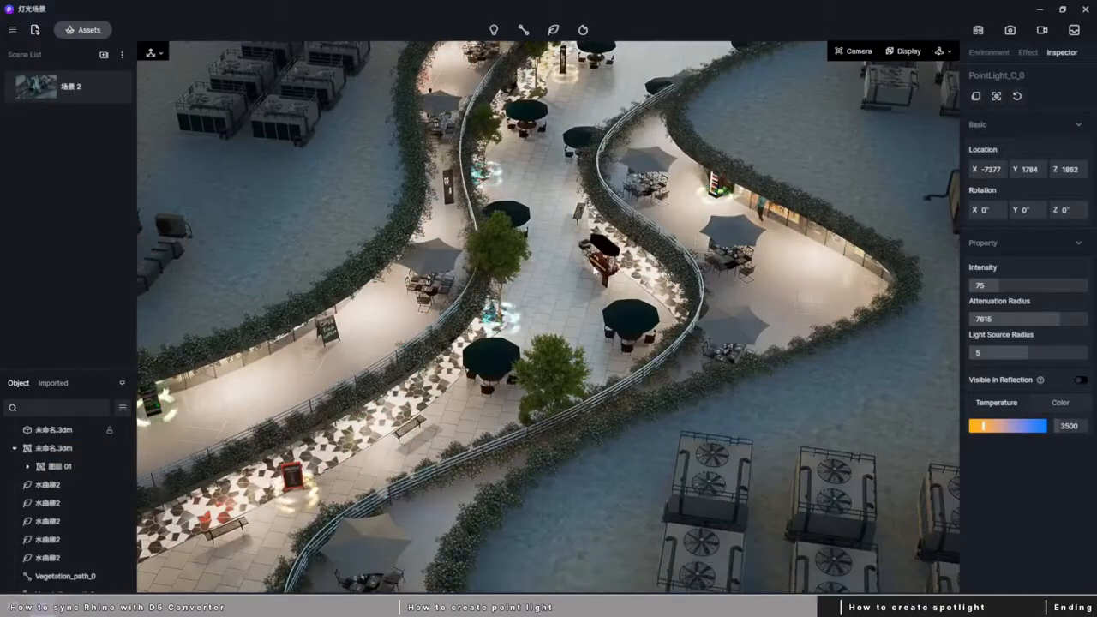
scroll(540, 267, down, 5)
scroll(540, 268, up, 5)
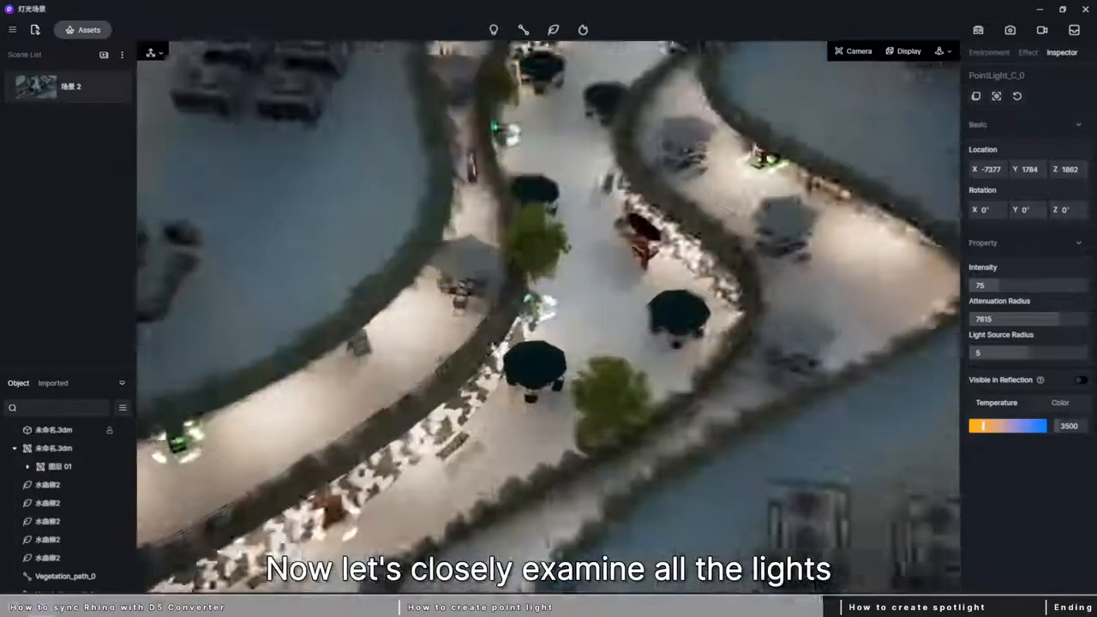
right_drag(540, 267, 531, 231)
click(39, 86)
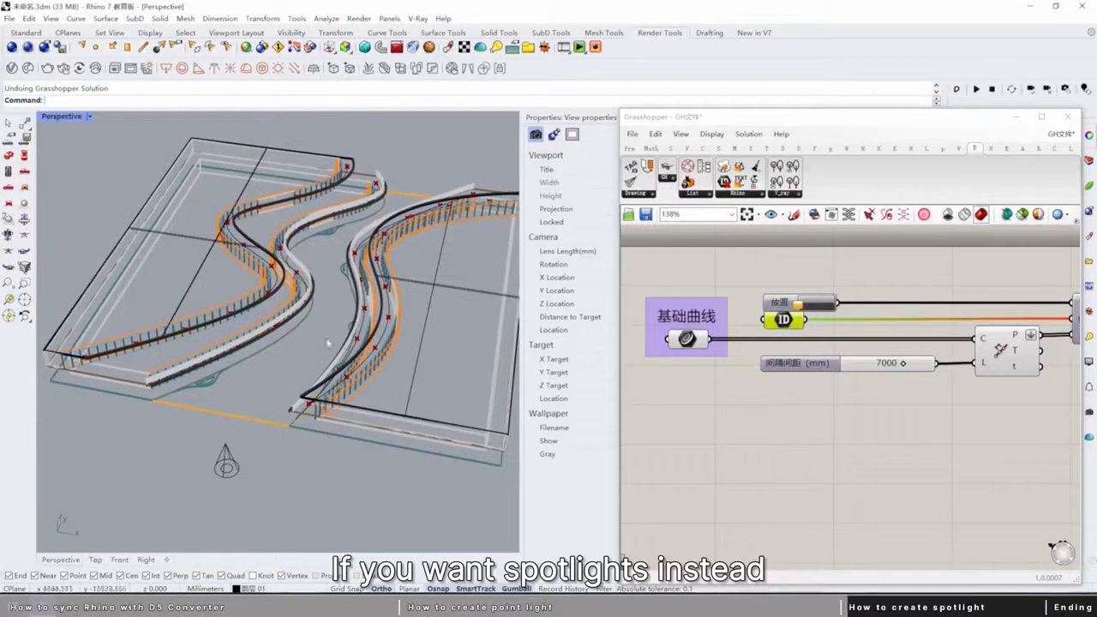
Examine the spotlight in front of the buildings up close with its control points shown.
click(231, 449)
text(zs)
key(space)
key(F10)
right_drag(278, 454, 293, 358)
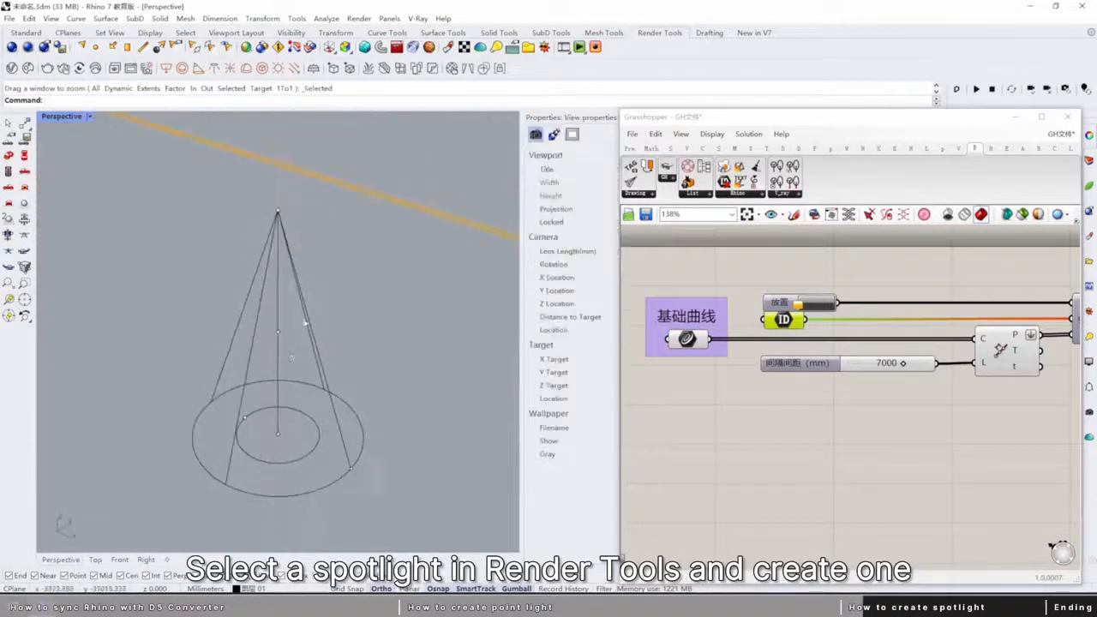
scroll(305, 323, down, 15)
right_drag(345, 429, 330, 455)
shift+right_drag(330, 368, 269, 460)
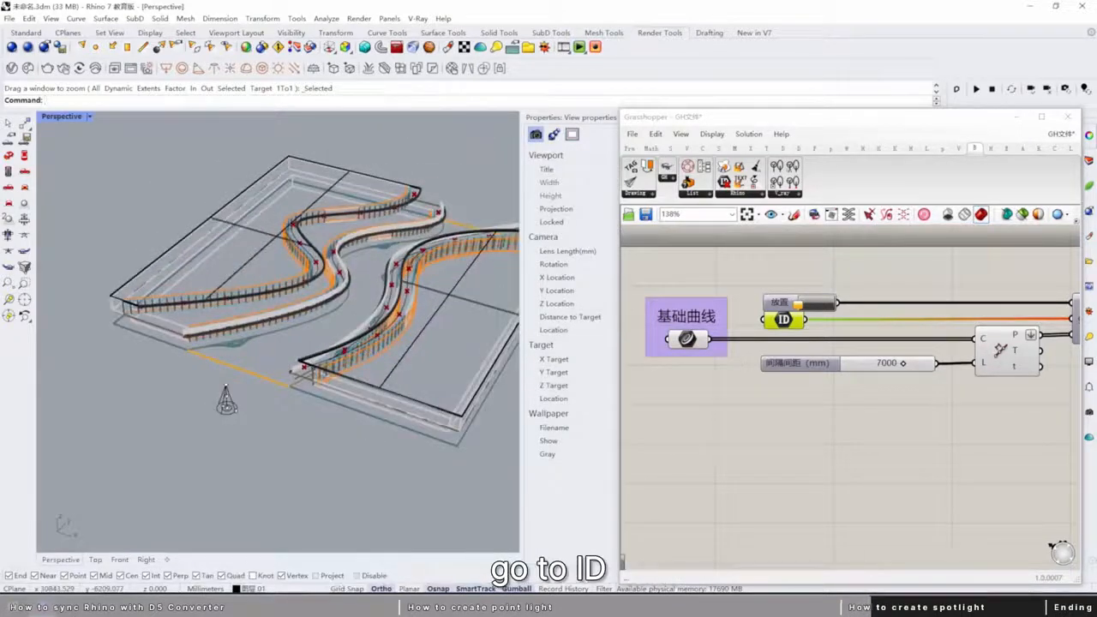
Assign the spotlight to the ID parameter in Grasshopper as one GUID.
right_click(782, 319)
click(832, 454)
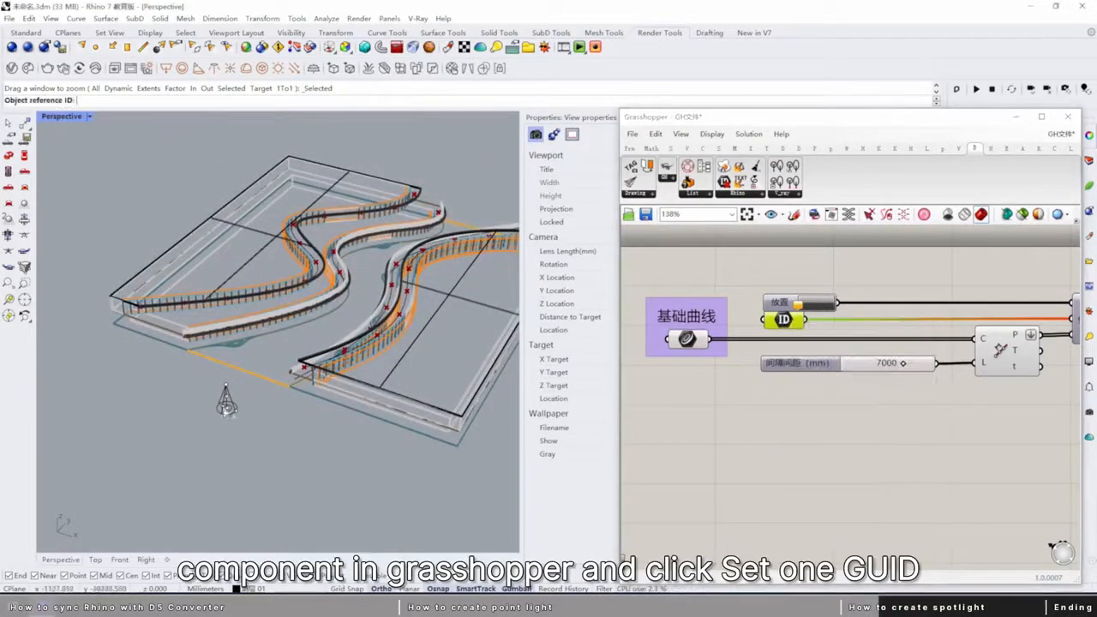
click(226, 410)
right_drag(277, 426, 345, 388)
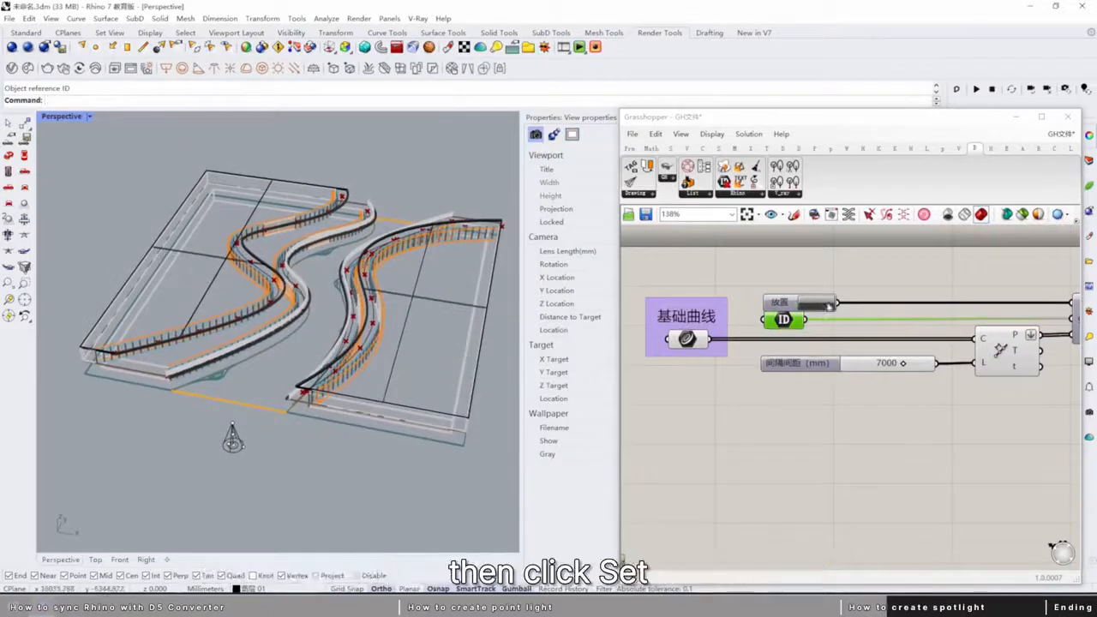
Trigger the placement of the spotlight copies along the base curves and delete the original spotlight.
click(829, 306)
right_drag(283, 480, 269, 499)
click(231, 428)
key(Delete)
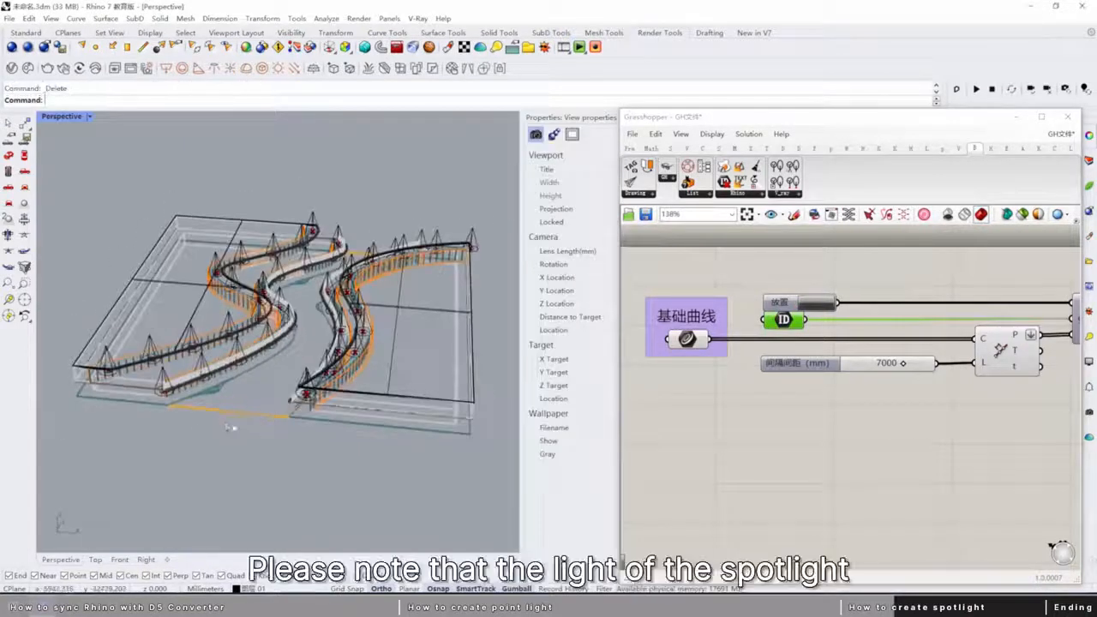
Select all the placed spotlights and examine where their cone tips sit relative to the building slabs.
scroll(230, 426, up, 2)
click(206, 377)
right_drag(205, 403, 225, 373)
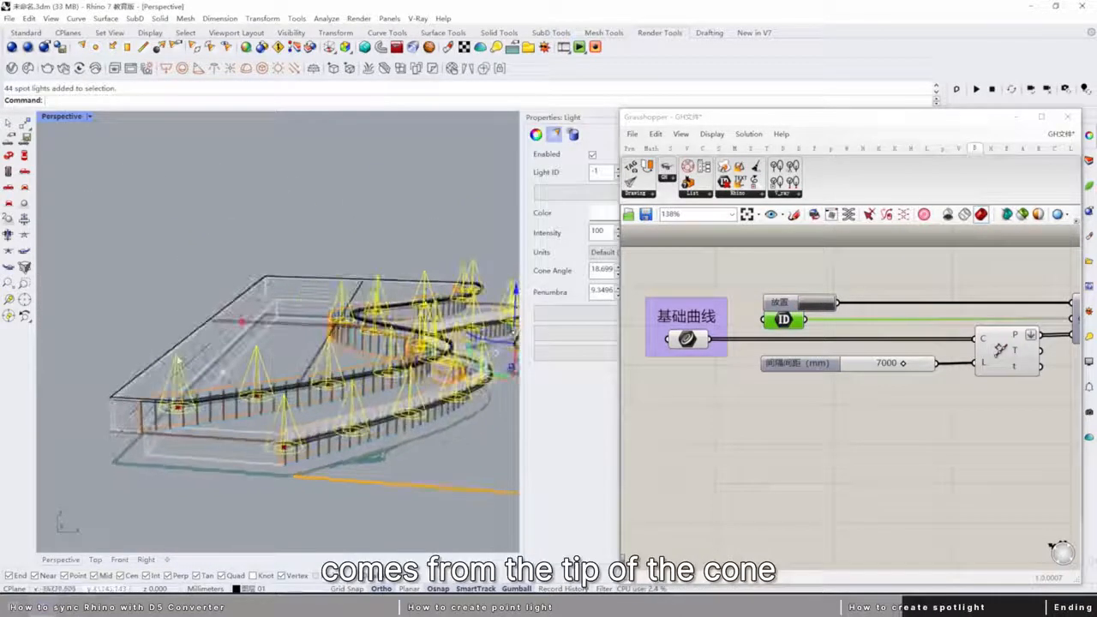
scroll(178, 360, up, 4)
scroll(178, 360, down, 4)
scroll(179, 359, up, 5)
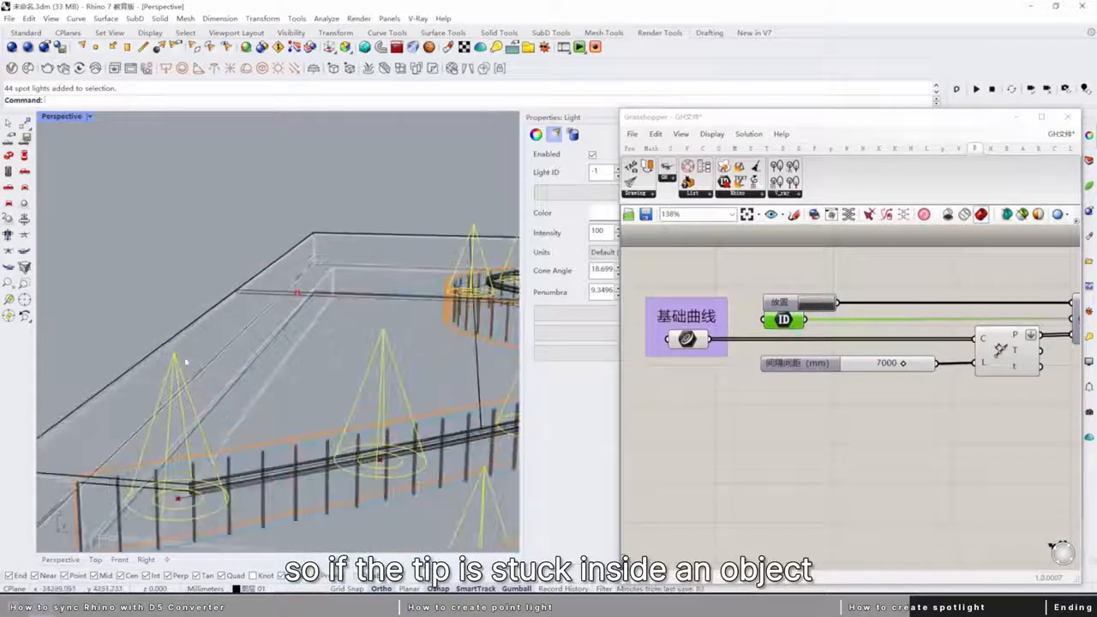
scroll(192, 363, down, 6)
right_drag(164, 502, 190, 450)
Move the selected spotlights down in the Front view so their cone tips sit slightly below the slabs, and deselect them.
click(119, 560)
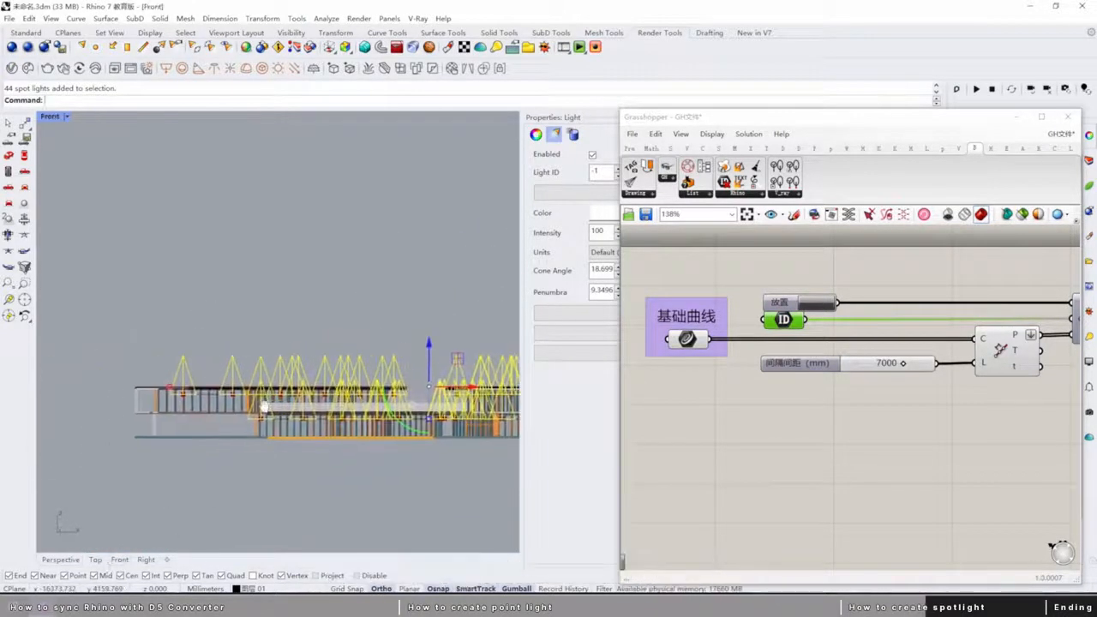
scroll(194, 401, up, 3)
scroll(193, 401, down, 3)
drag(411, 340, 417, 371)
scroll(480, 406, up, 5)
scroll(352, 390, up, 5)
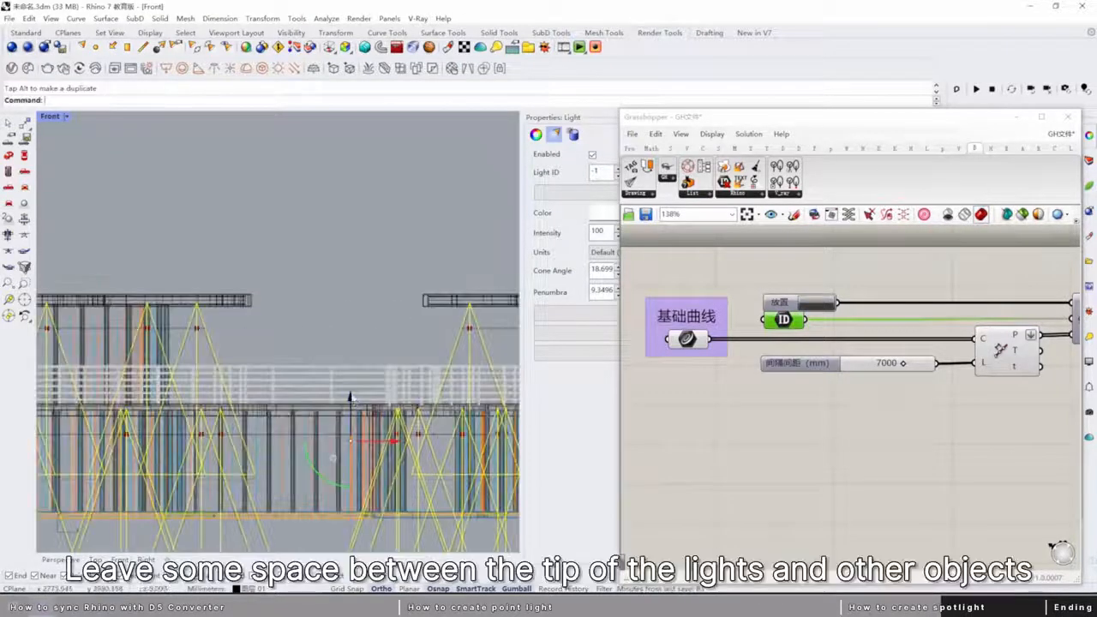
scroll(162, 311, up, 6)
scroll(188, 325, down, 5)
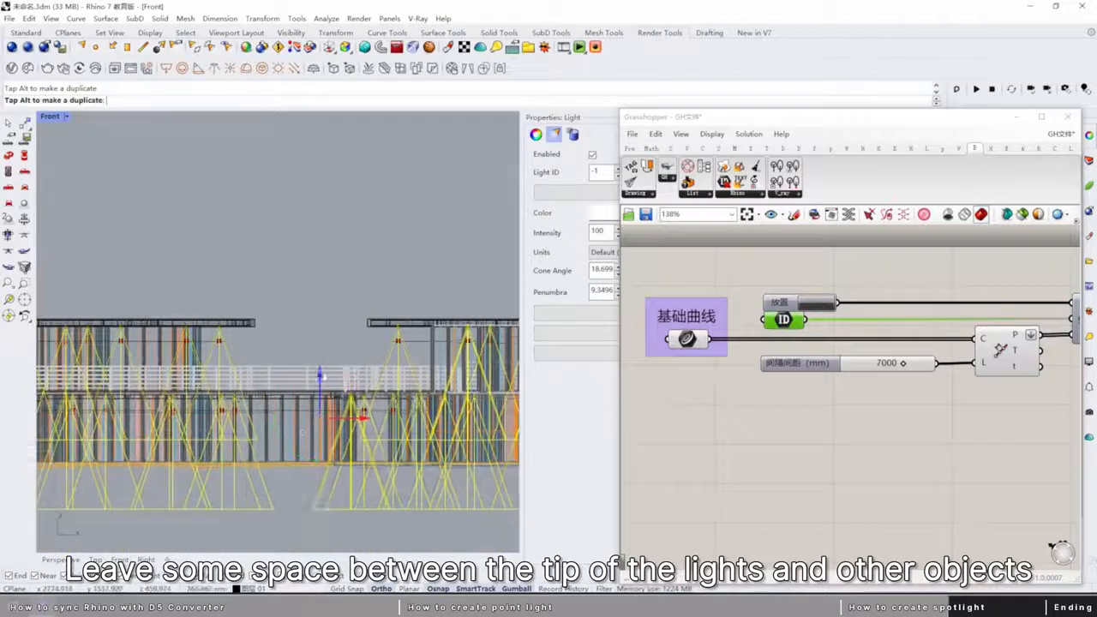
click(301, 309)
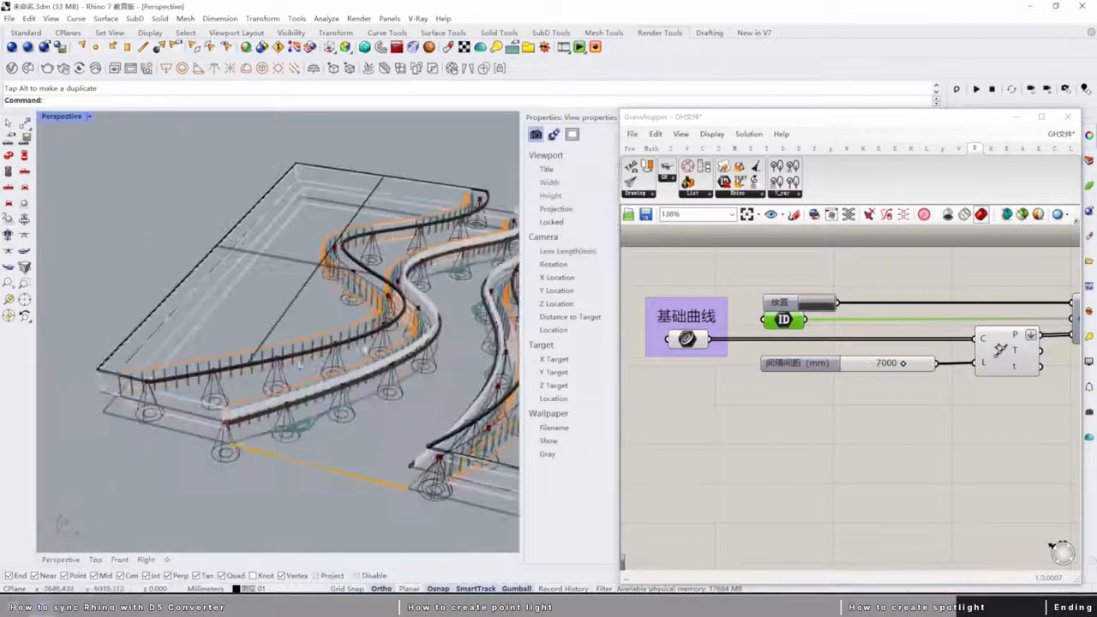
Switch to D5 Render, select the spotlight group inside the imported 未命名.3dm and adjust its intensity and cone angle.
click(238, 603)
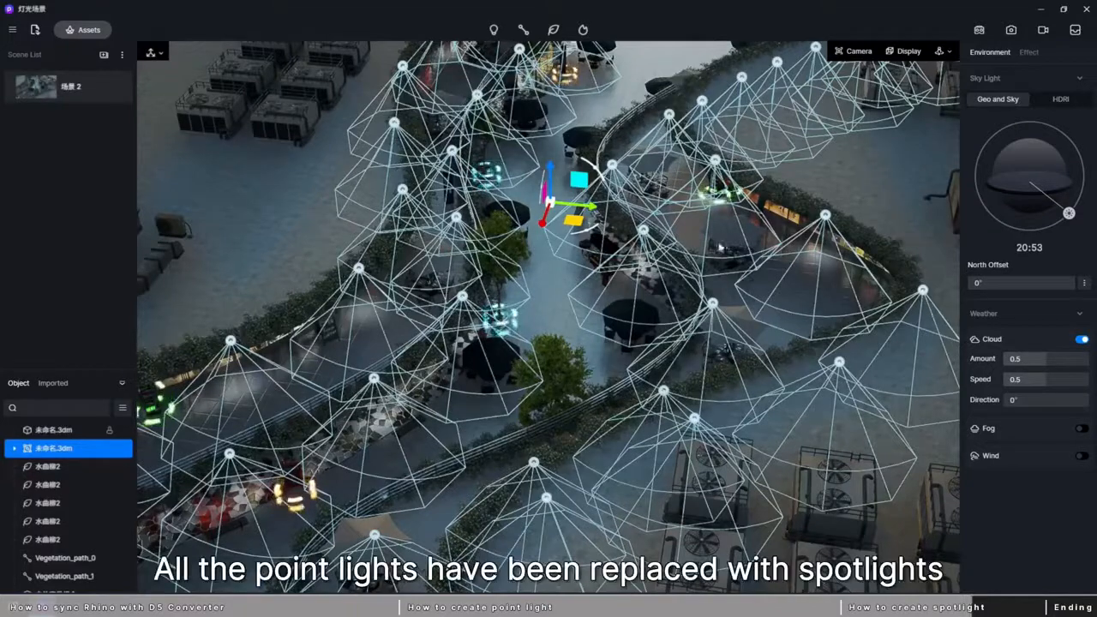
click(15, 448)
click(66, 467)
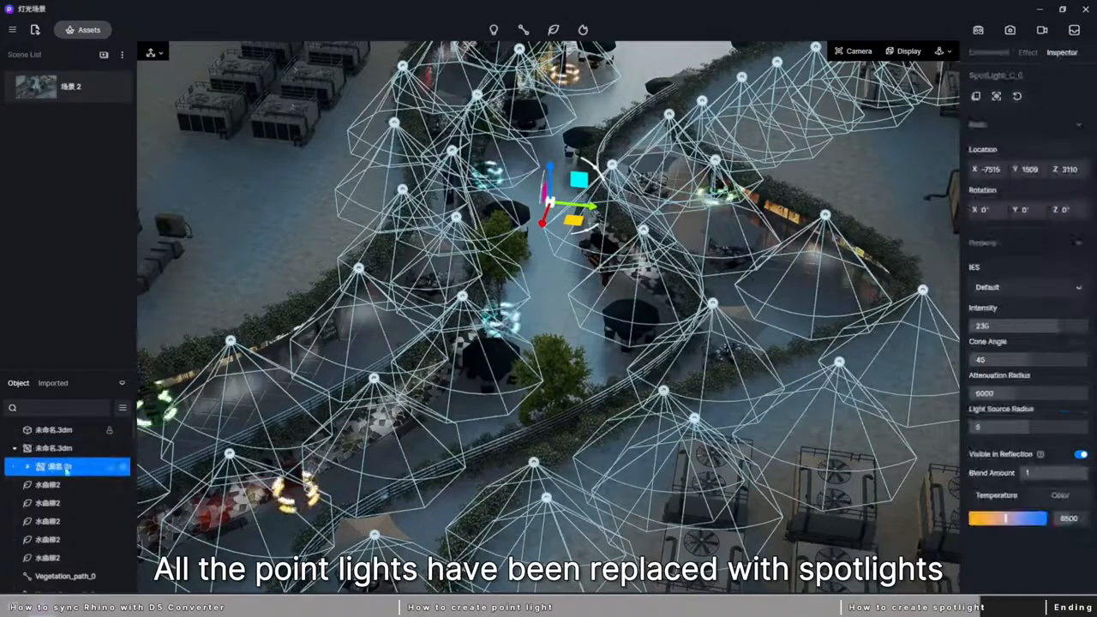
drag(1038, 324, 1057, 326)
drag(1027, 360, 1022, 394)
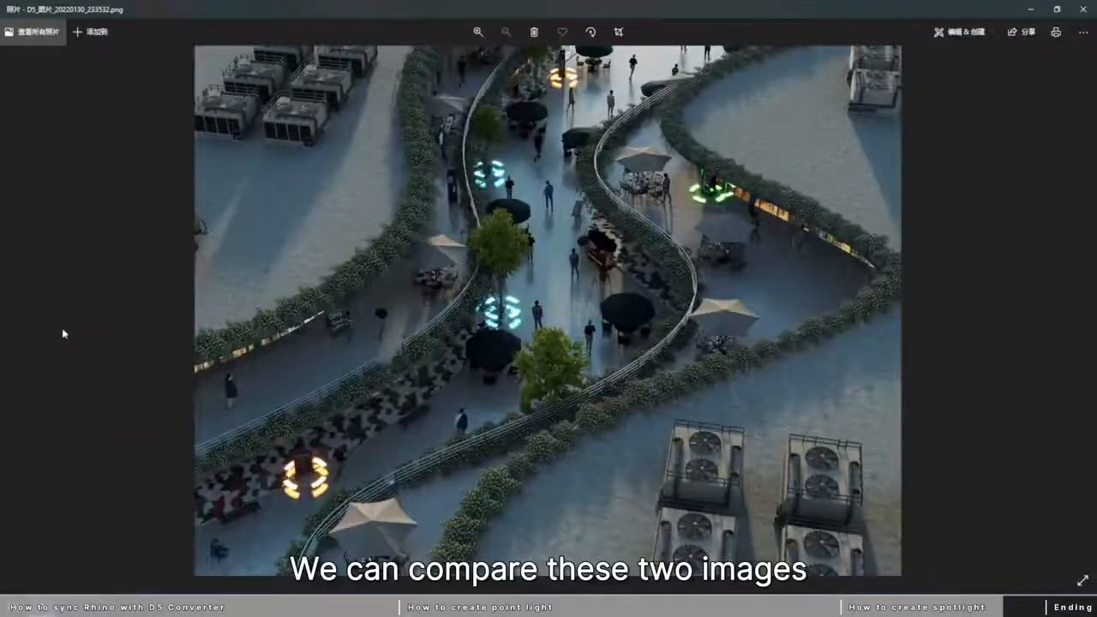
Compare the rendered image without lights to the one with the lights on.
key(Left)
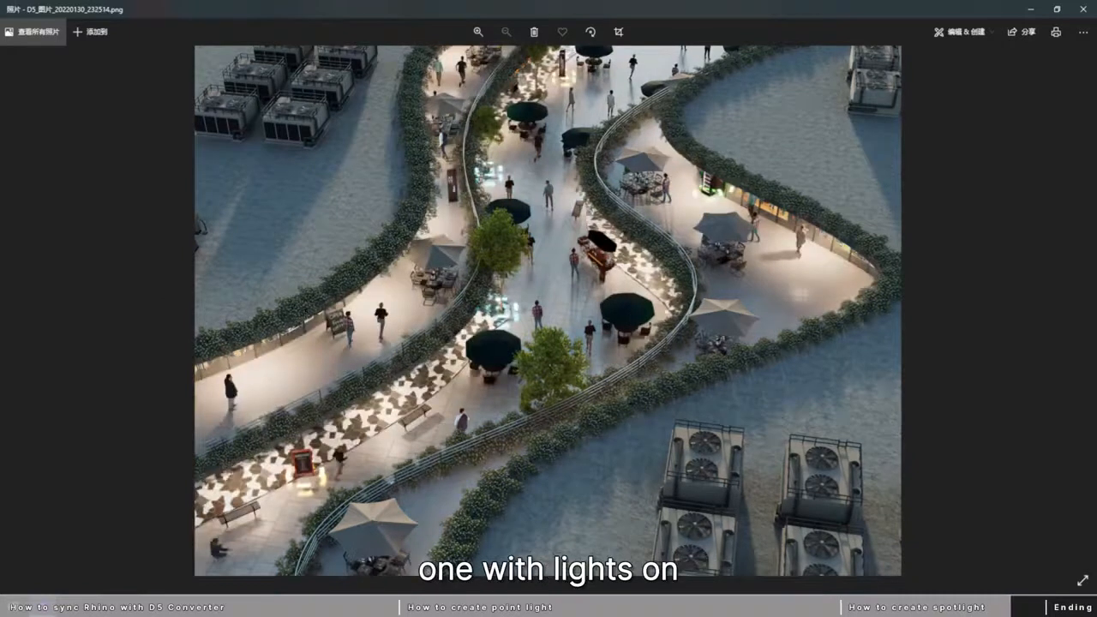